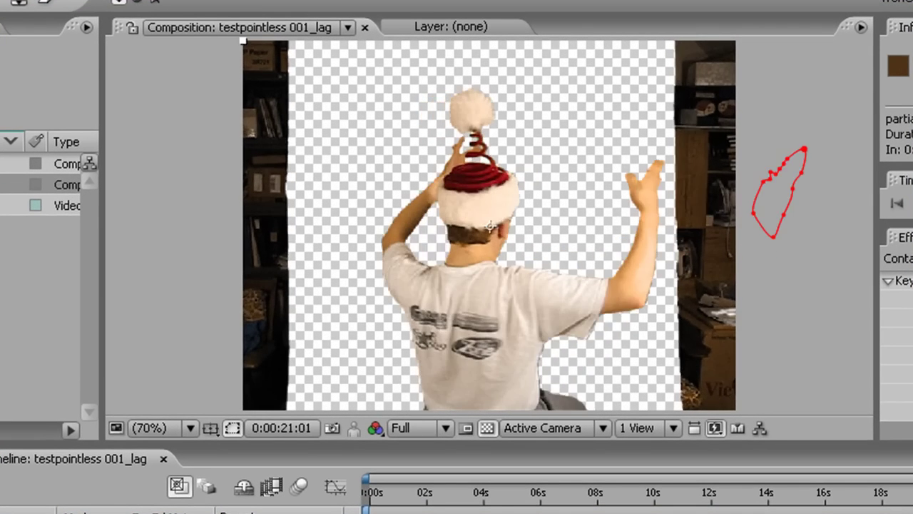
- Step back to 0:00:20:27, where the mask covers the raised hand, and deselect the layer
left_click(660, 199)
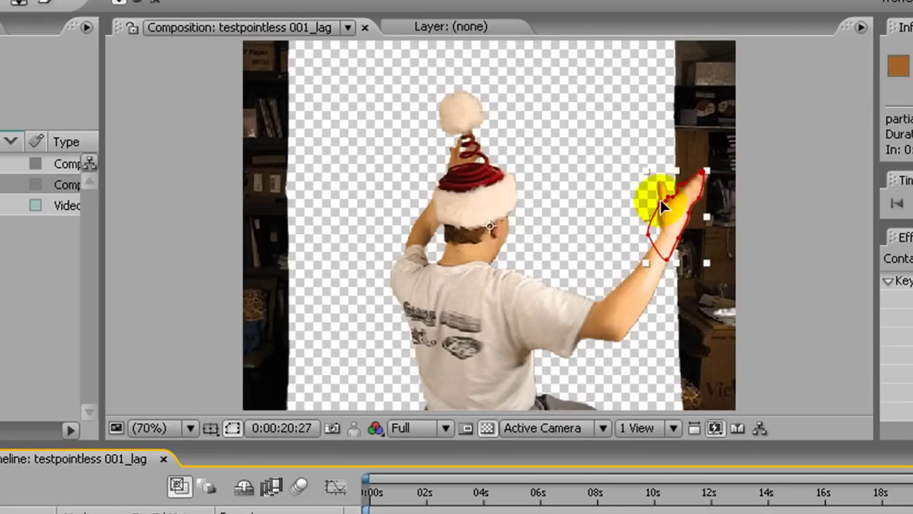
left_click(792, 244)
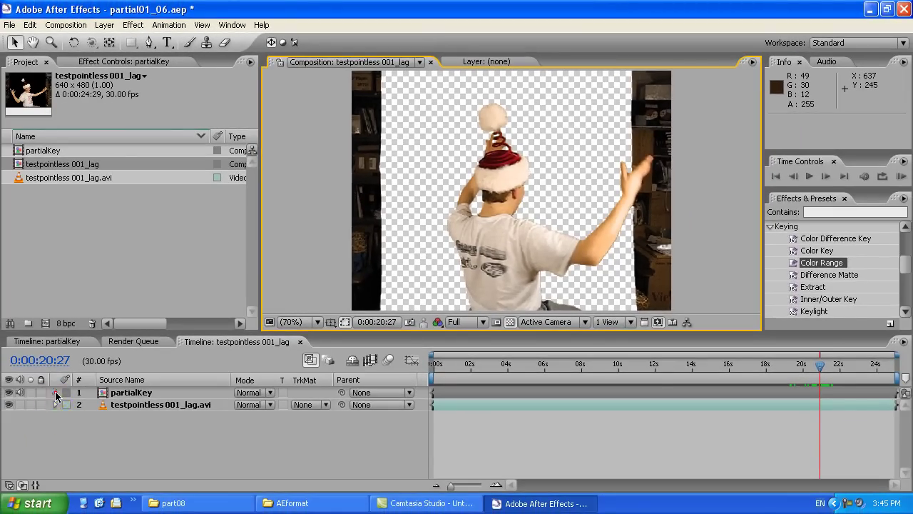
- Delete partialKey's Mask 1 at 0:00:20:25 and hide the original footage layer
left_click(56, 393)
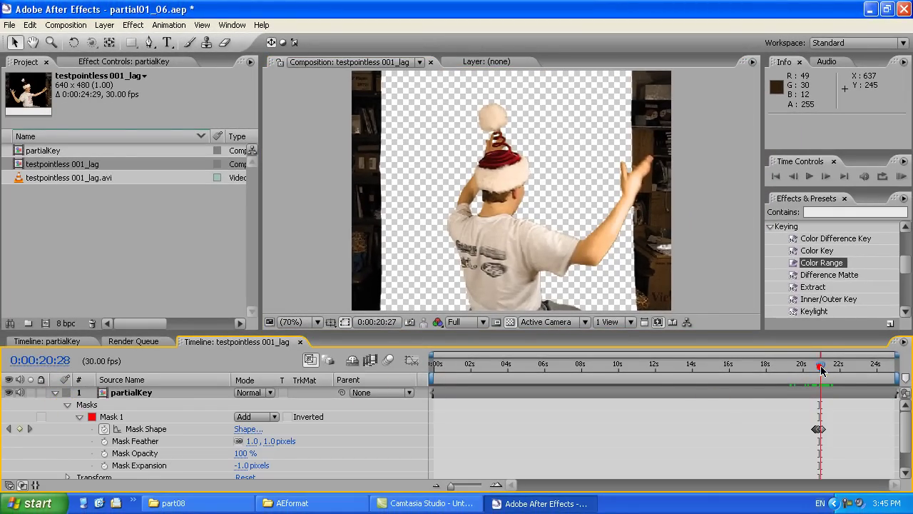
left_click_drag(821, 368, 819, 369)
left_click(725, 283)
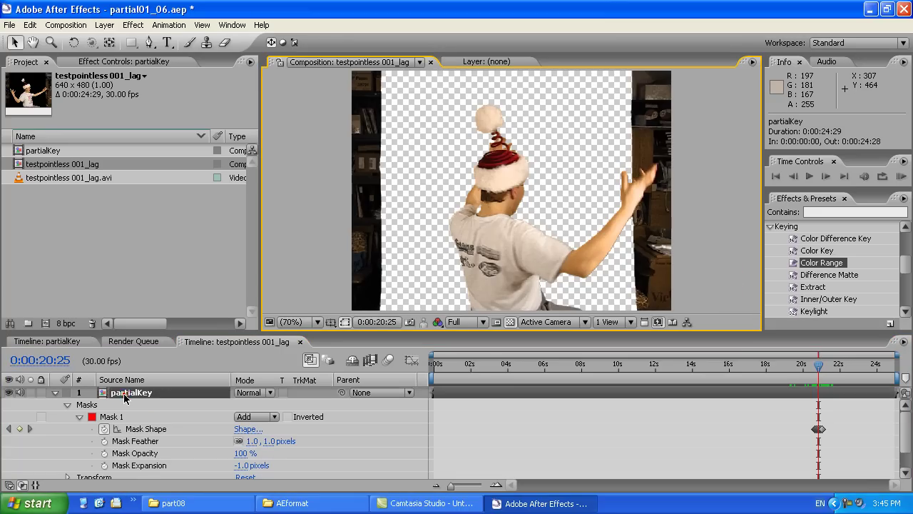
left_click(116, 417)
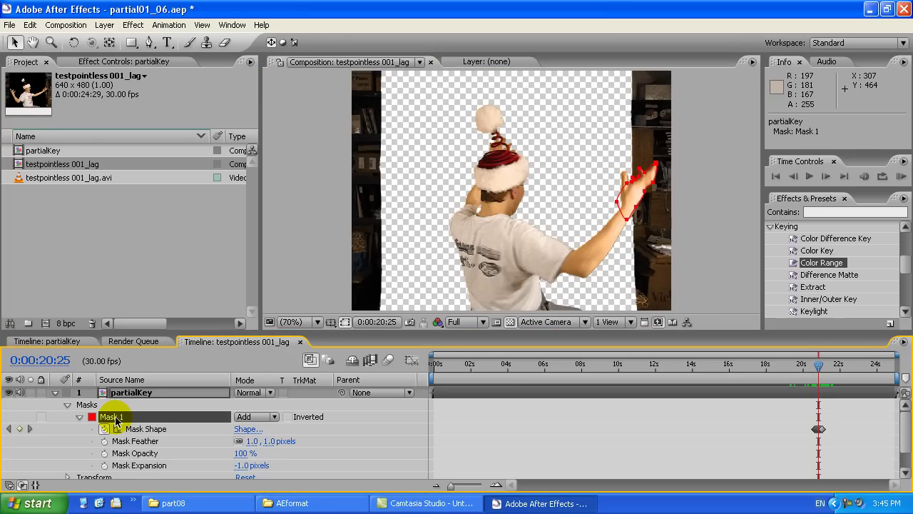
key("Delete")
left_click(134, 464)
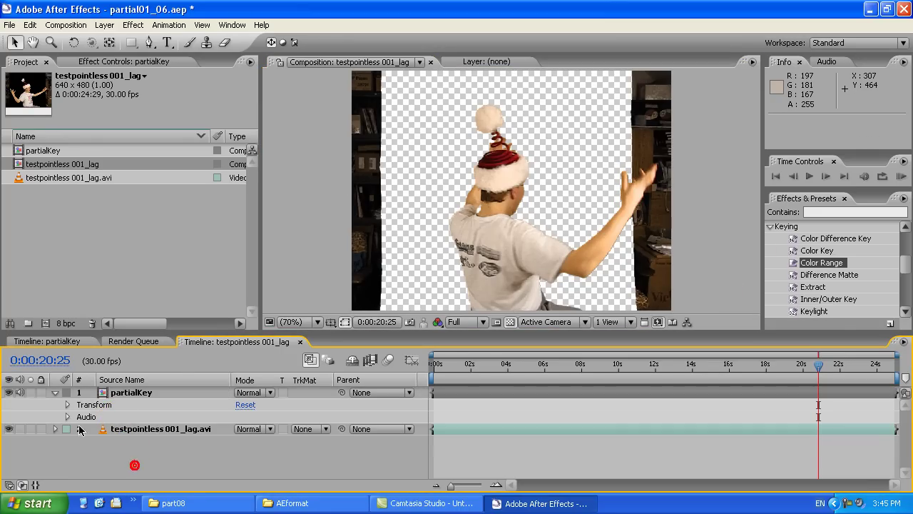
- Preview the clip's opening, keep the footage hidden, and end the work area at about 3 seconds
left_click_drag(770, 379, 467, 368)
left_click(9, 405)
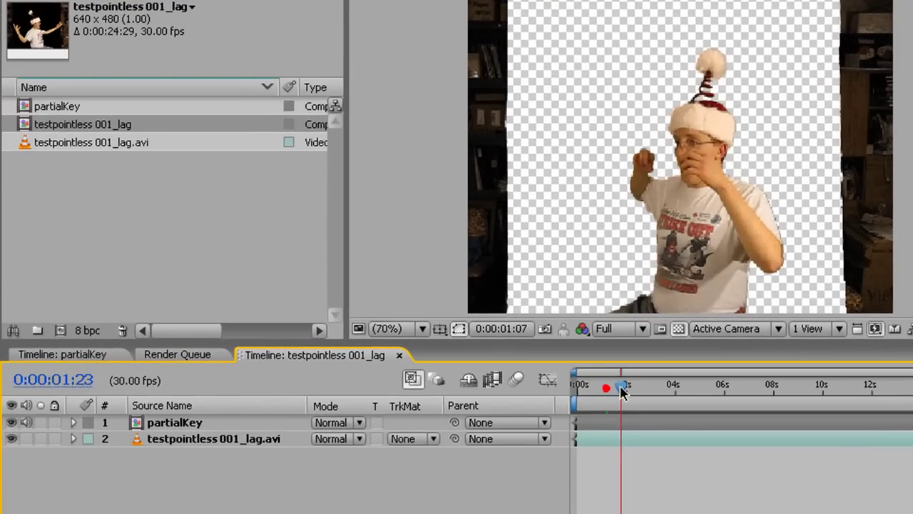
left_click_drag(622, 389, 640, 390)
left_click(13, 438)
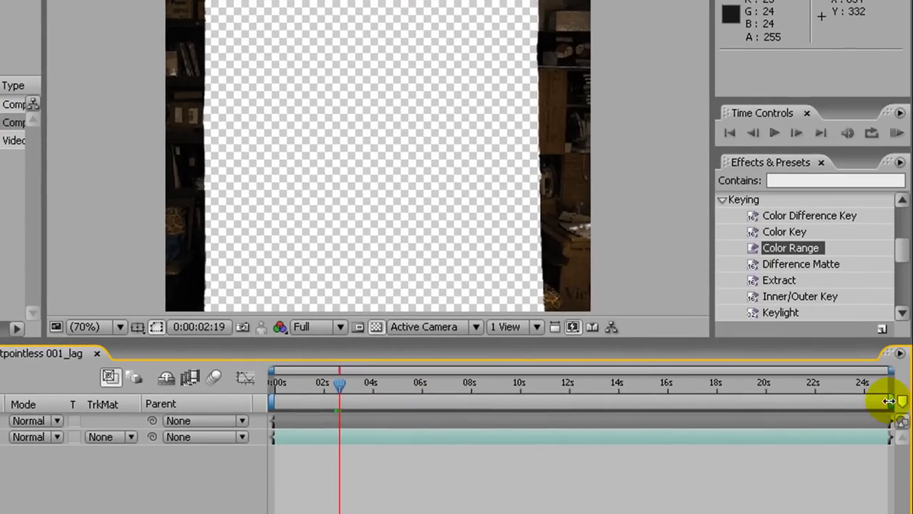
mouse_move(890, 401)
left_mouse_down()
mouse_move(355, 416)
mouse_move(321, 383)
mouse_move(302, 388)
mouse_move(311, 388)
left_mouse_up()
left_click(343, 385)
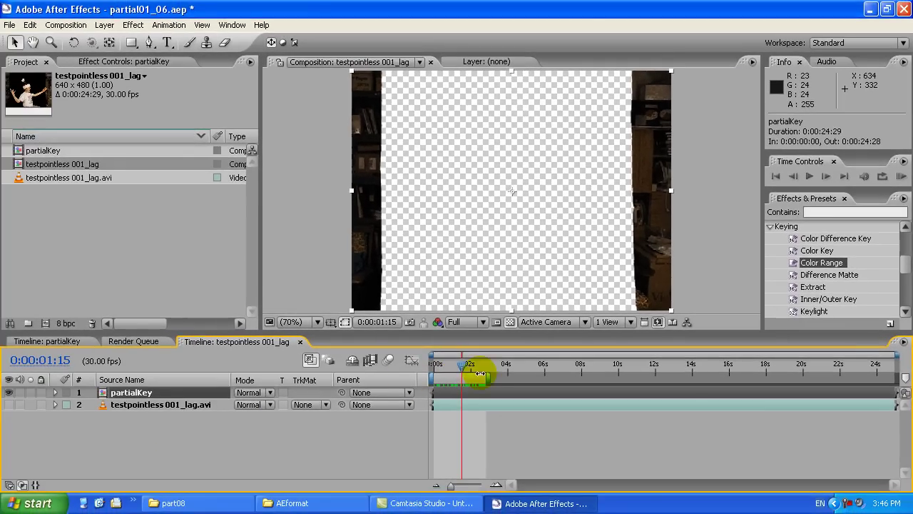
- Render the composition's short work area to a movie file and close the Render Queue
left_click(71, 25)
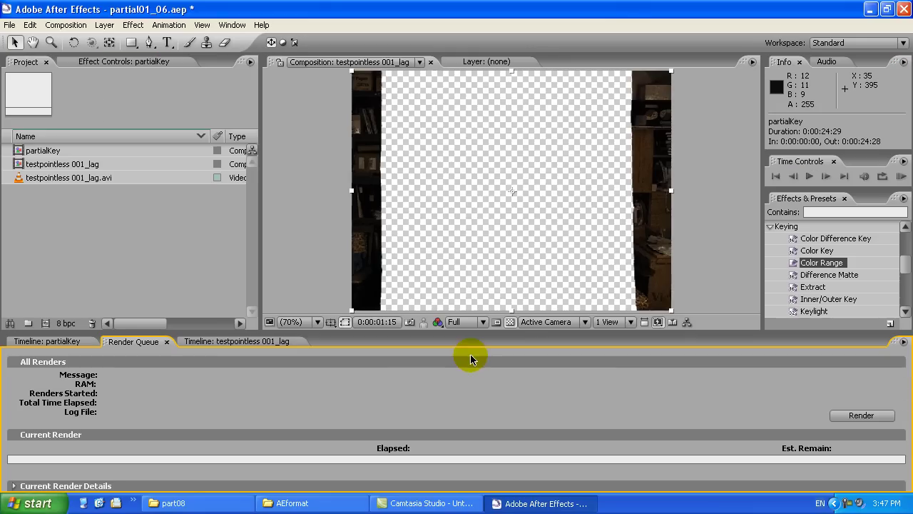
left_click(166, 341)
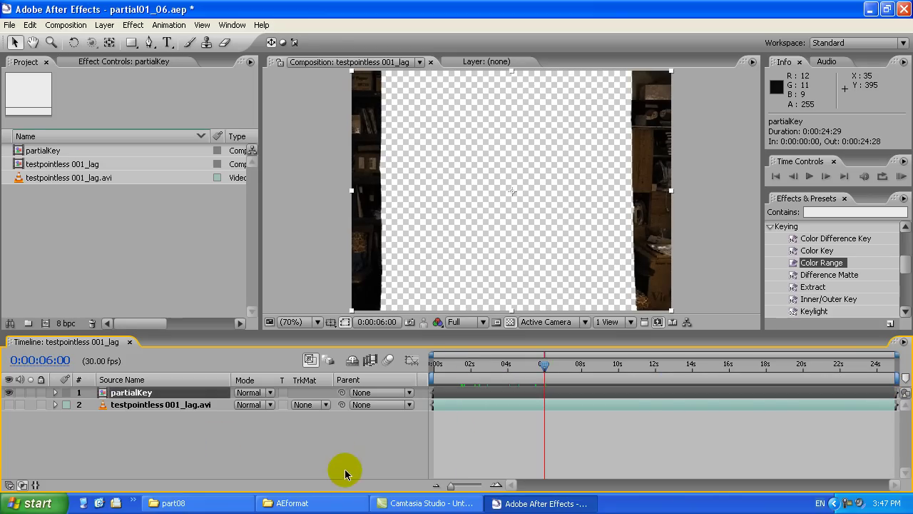
- Import partialKeyBlank.avi from the AEformat folder into the Project panel
left_click(330, 499)
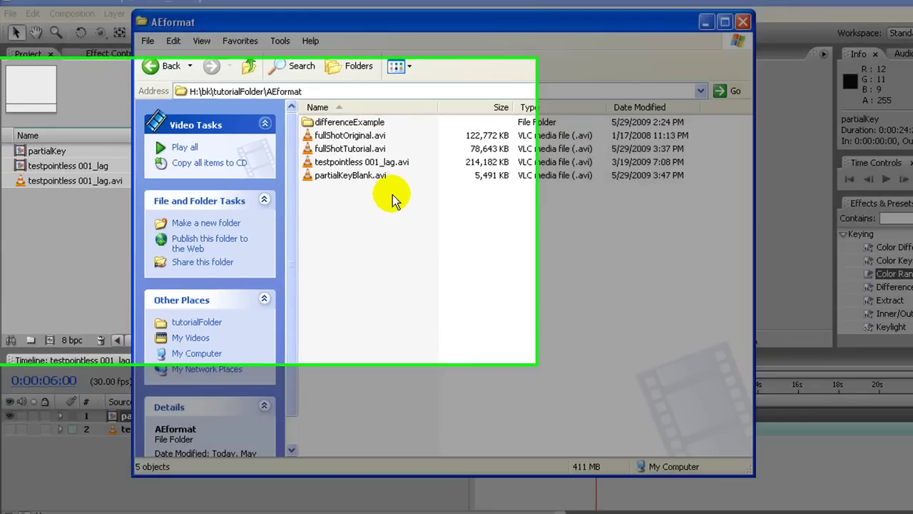
left_click(371, 175)
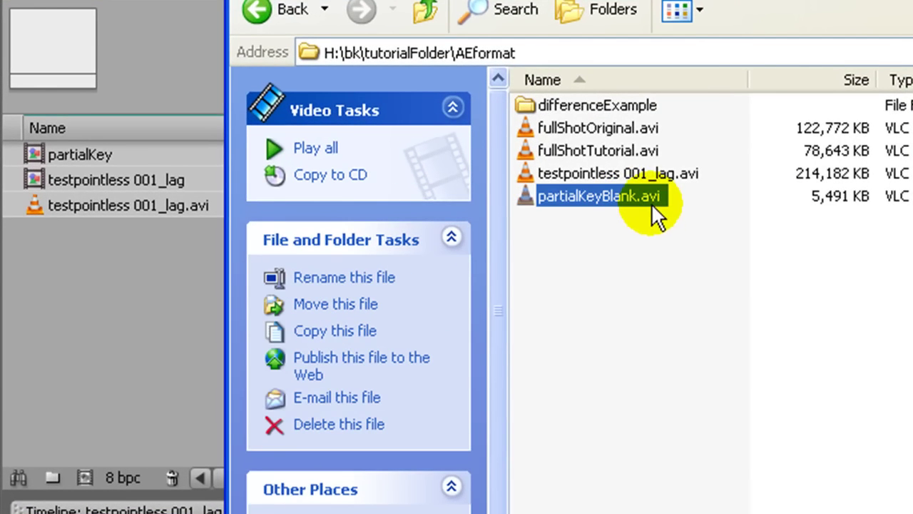
left_click_drag(637, 194, 168, 310)
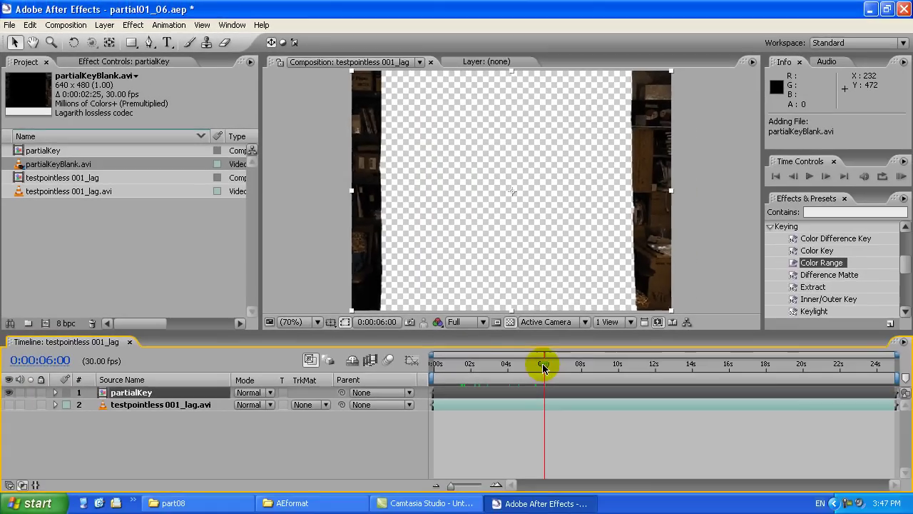
- Place partialKeyBlank.avi in the composition as layer 2
left_click_drag(546, 369, 821, 362)
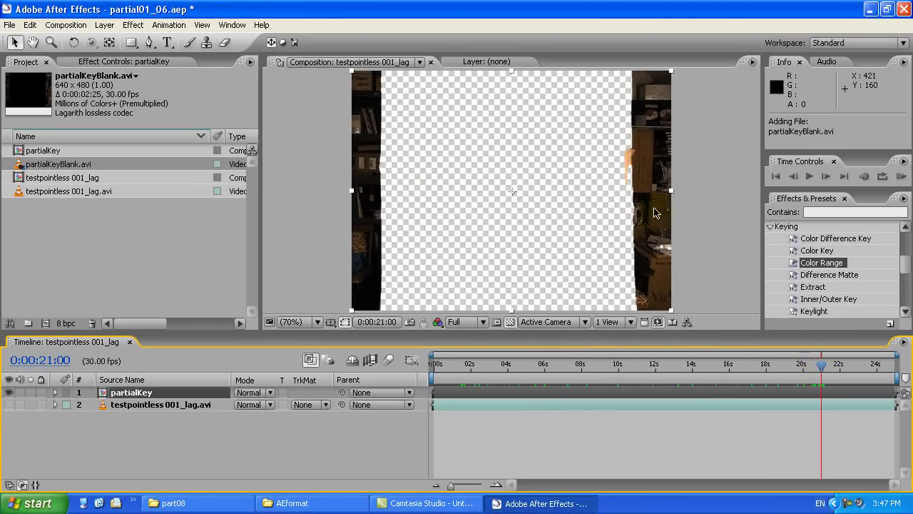
left_click(73, 164)
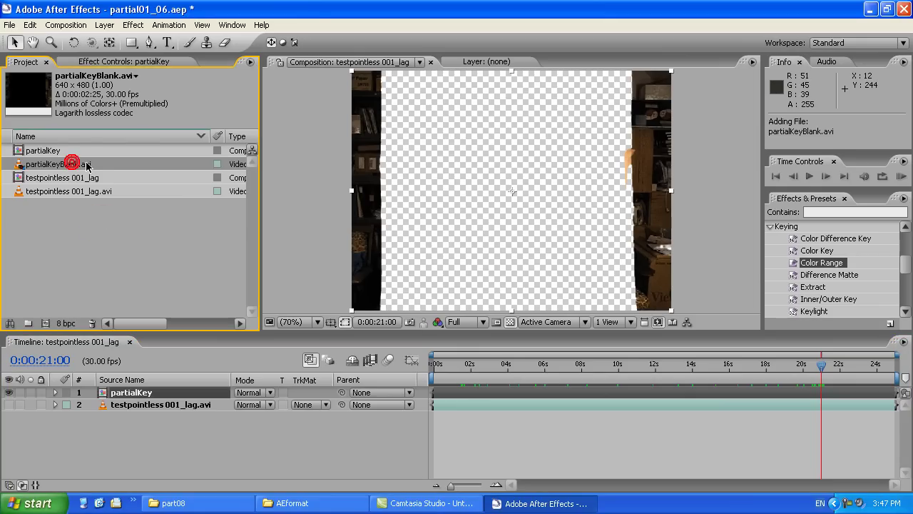
left_click_drag(87, 165, 125, 398)
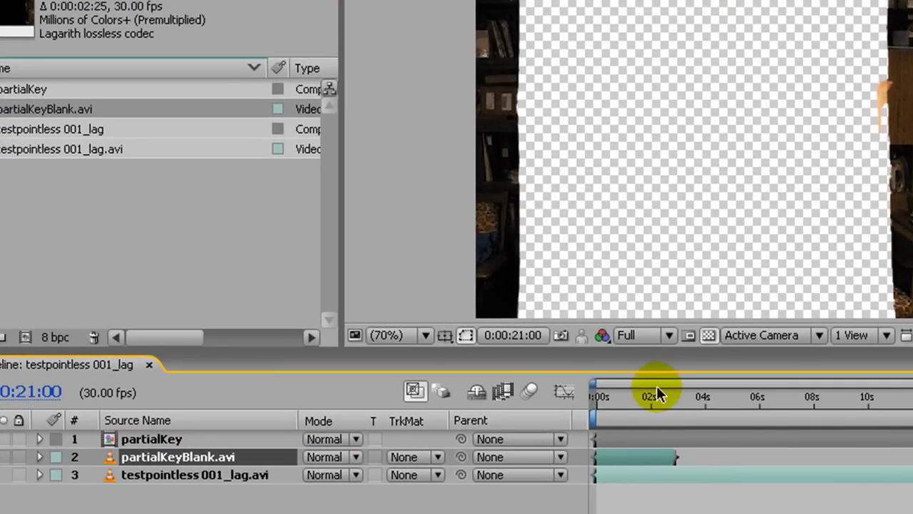
left_click_drag(646, 395, 602, 401)
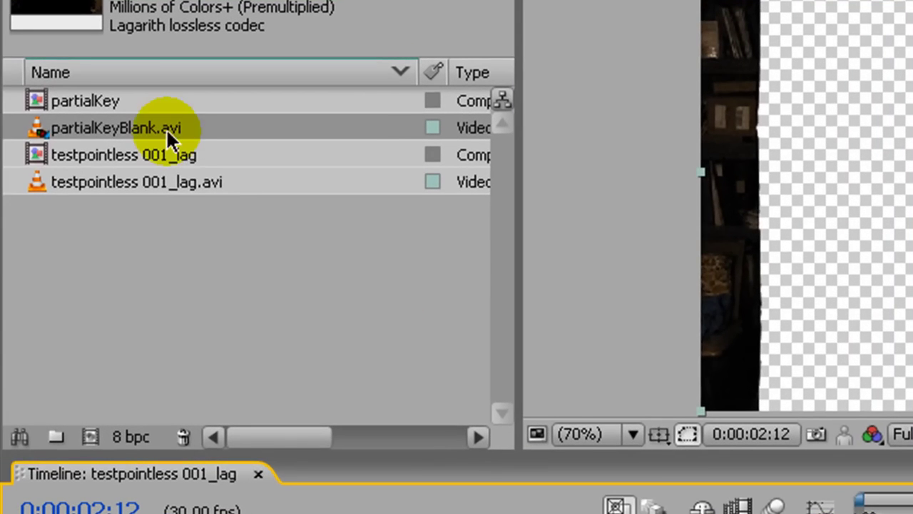
- Loop partialKeyBlank.avi 12 times and extend its out-point to the full duration
right_click(166, 128)
mouse_move(253, 194)
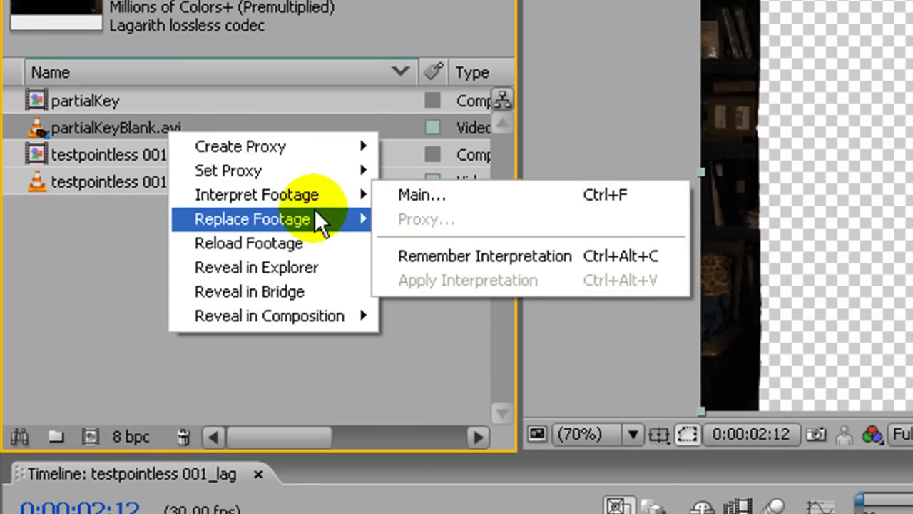
left_click(415, 194)
double_click(436, 421)
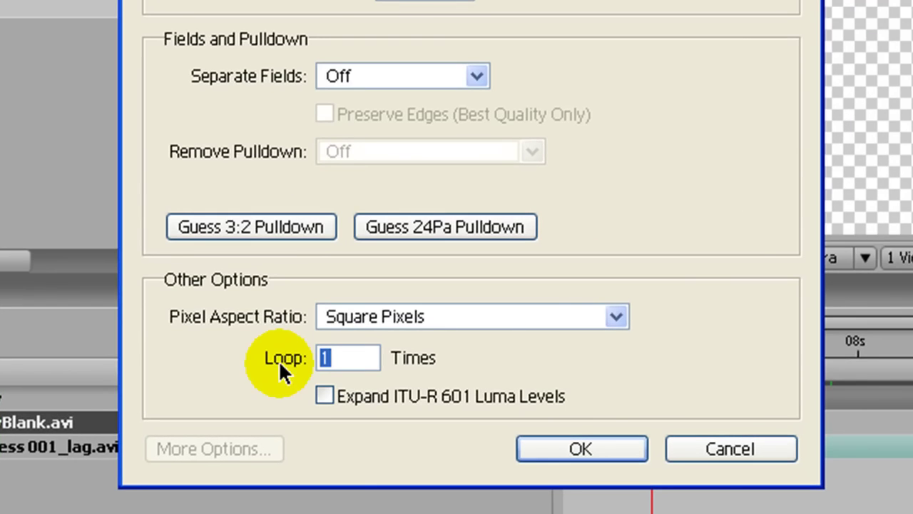
type("12")
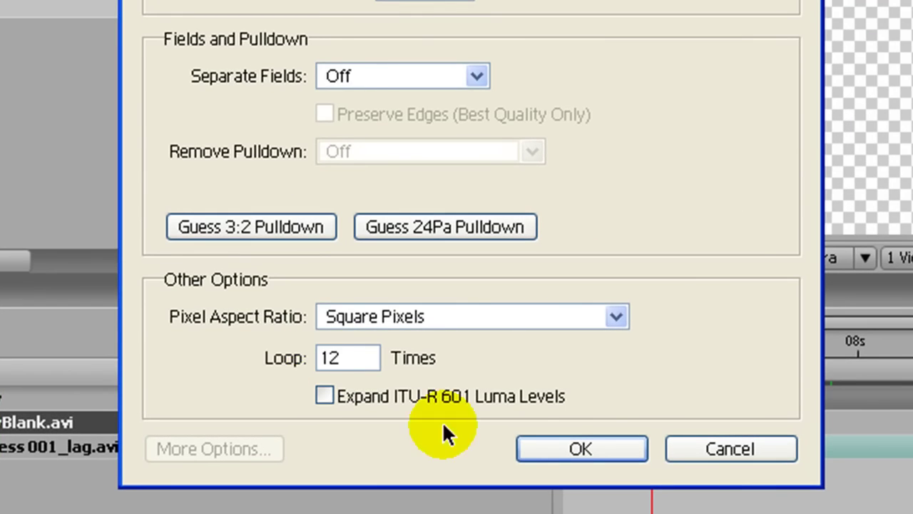
left_click(541, 445)
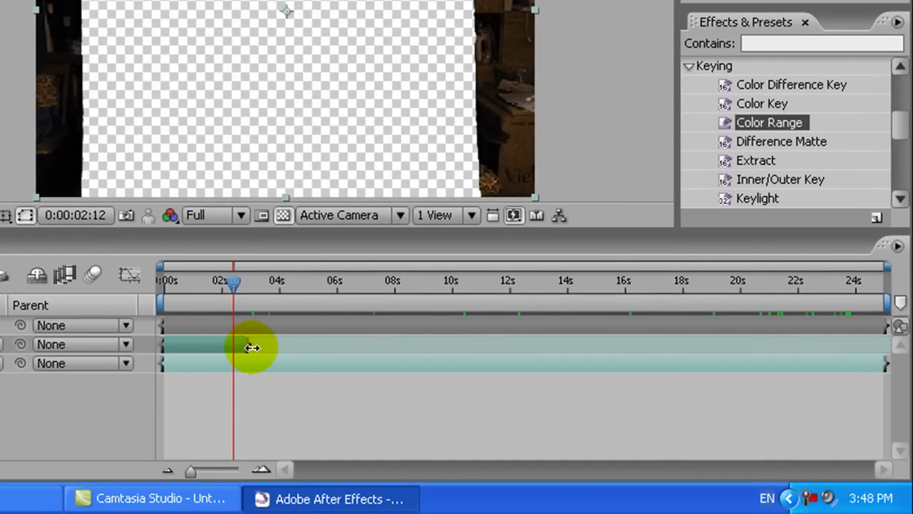
left_click_drag(252, 347, 886, 366)
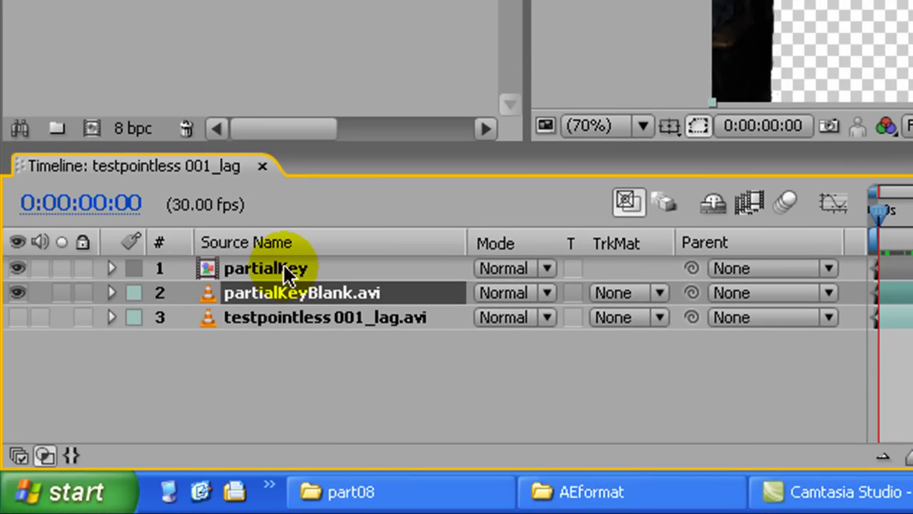
- Apply the Difference Matte effect to the partialKey layer
left_click(238, 272)
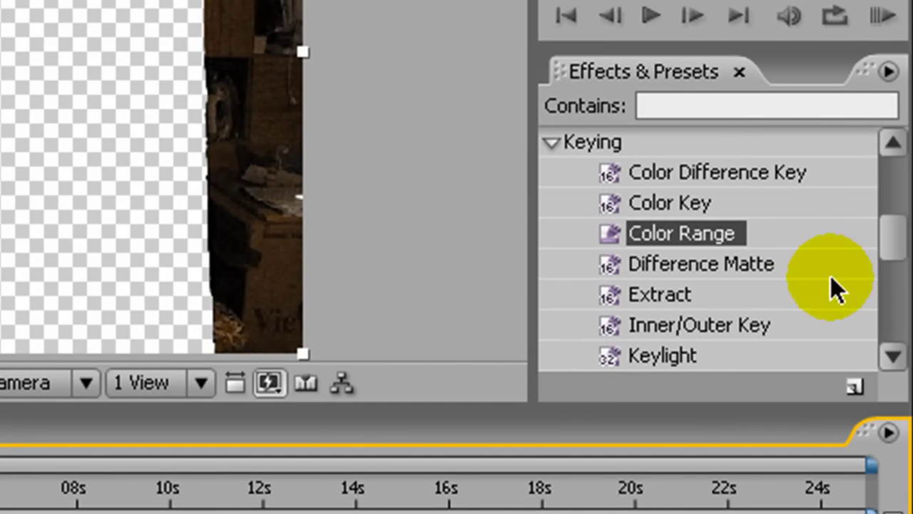
left_click(730, 261)
left_click_drag(732, 259, 0, 456)
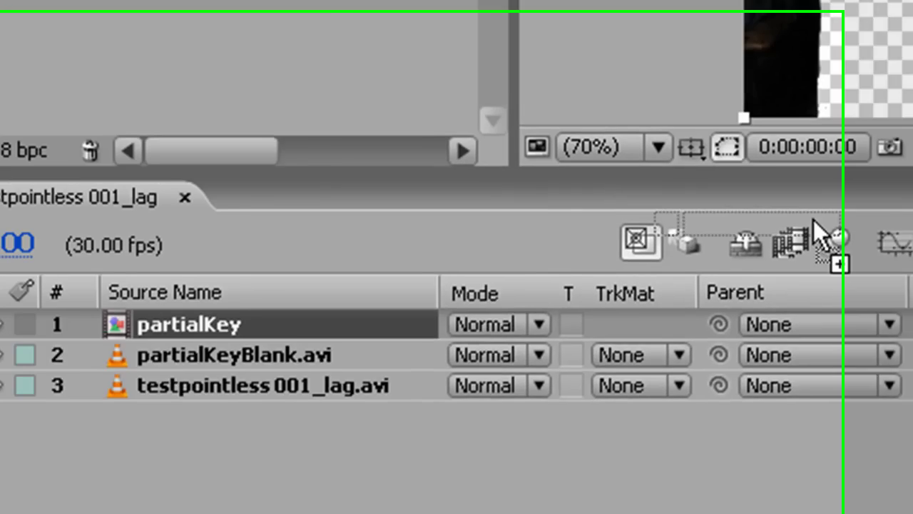
left_click_drag(813, 220, 298, 321)
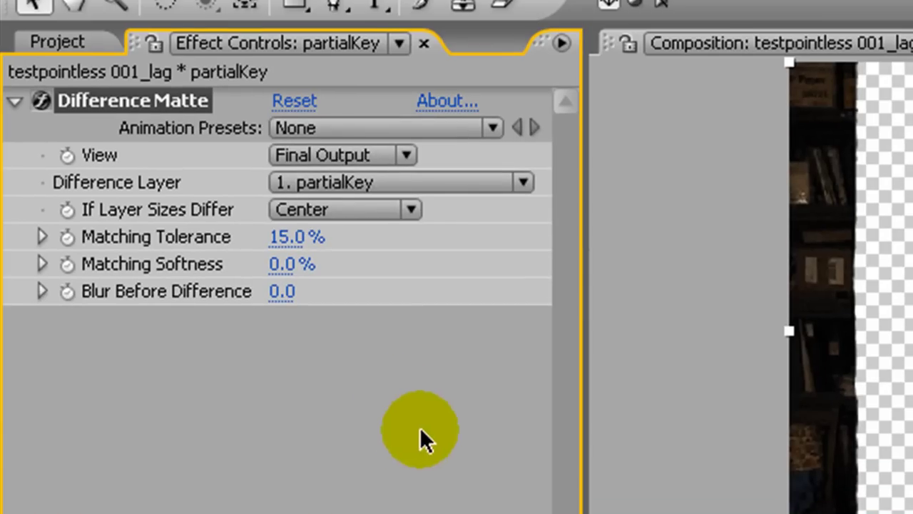
- Set Difference Layer to partialKeyBlank.avi, hide the blank layer, and check later frames
left_click(466, 186)
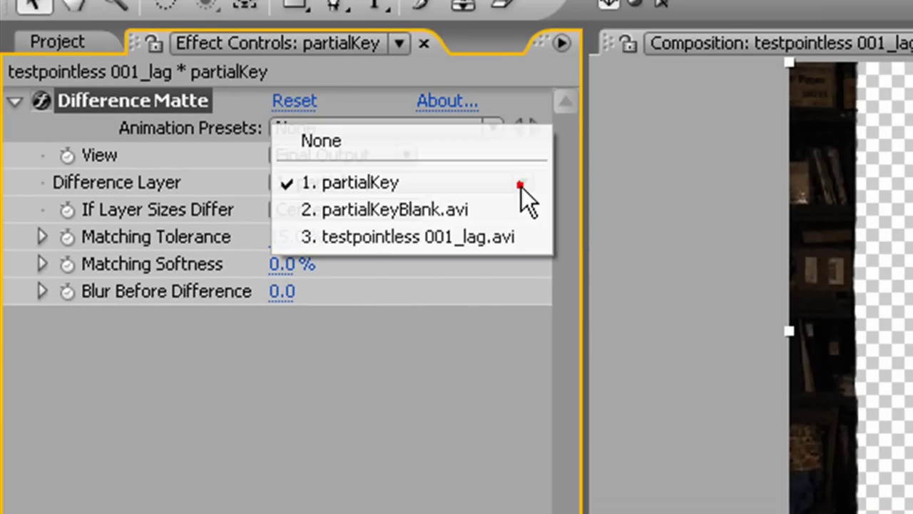
left_click(383, 210)
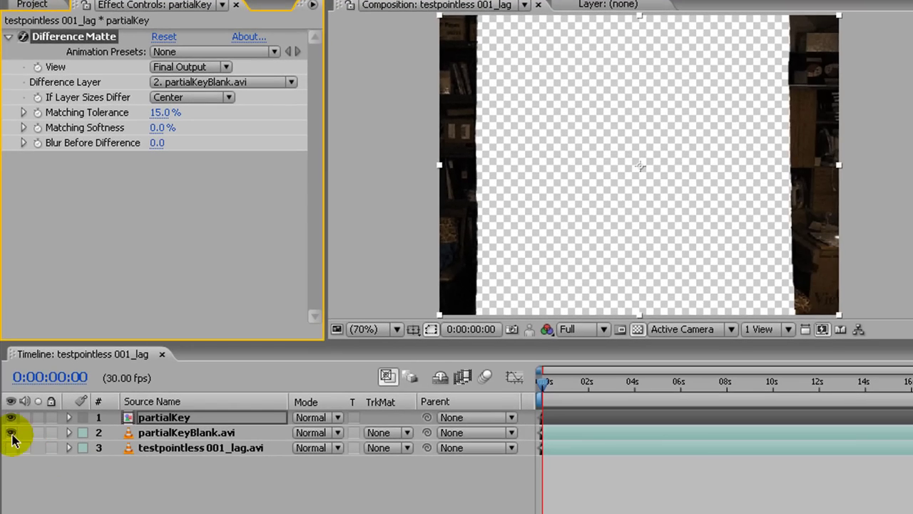
left_click(12, 433)
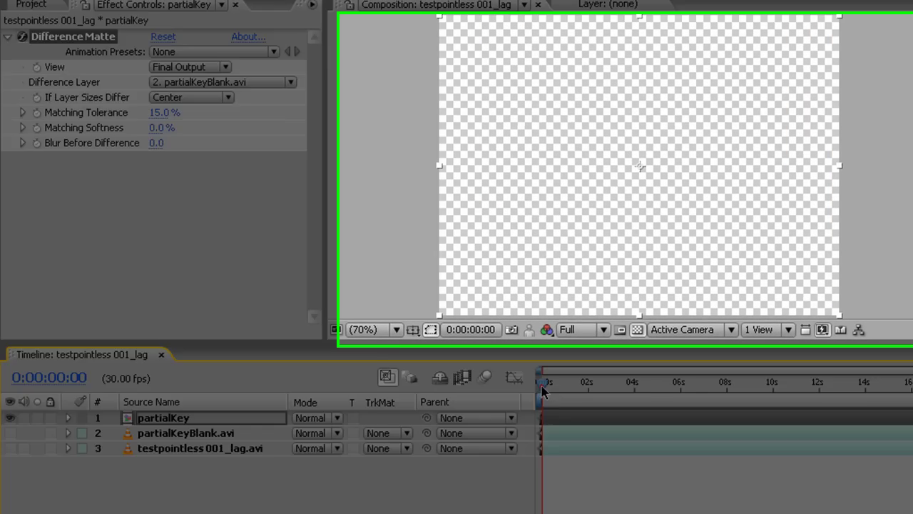
left_click_drag(543, 383, 604, 385)
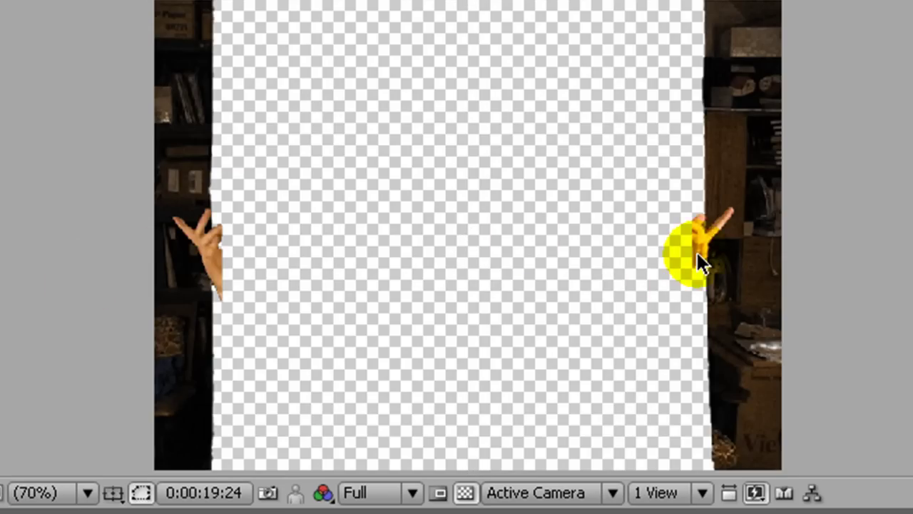
- Zoom the viewer to 200% at the right edge and pan onto the hand's speckles
left_click(701, 238)
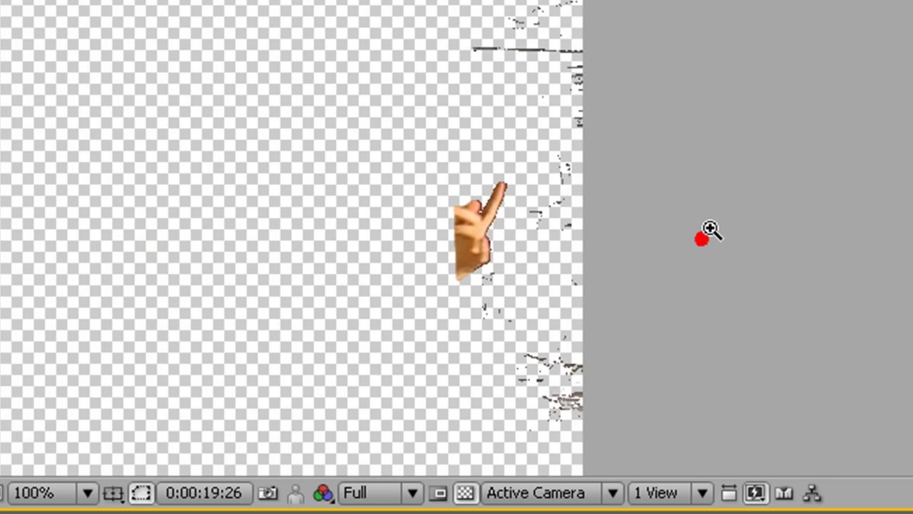
left_click(527, 187)
left_click_drag(500, 204, 587, 223)
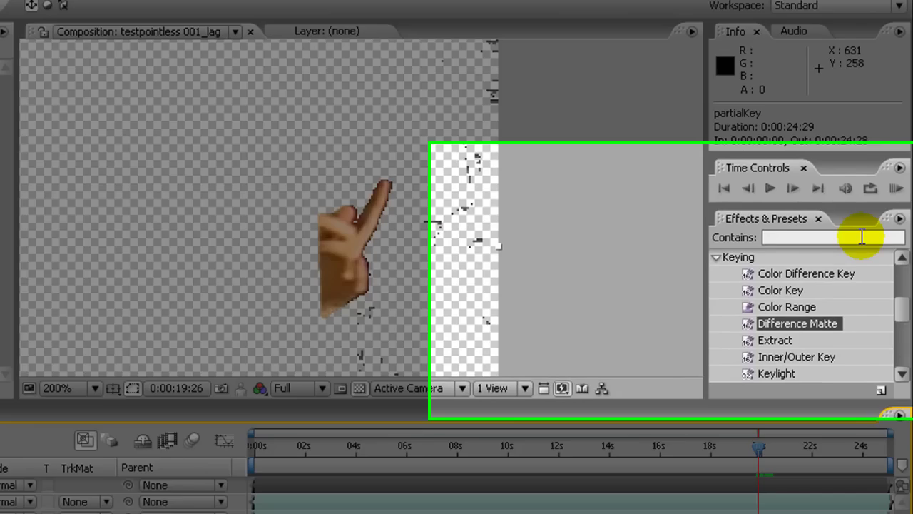
- Add a second Simple Choker to the layer with Choke Matte 1.10
left_click(861, 237)
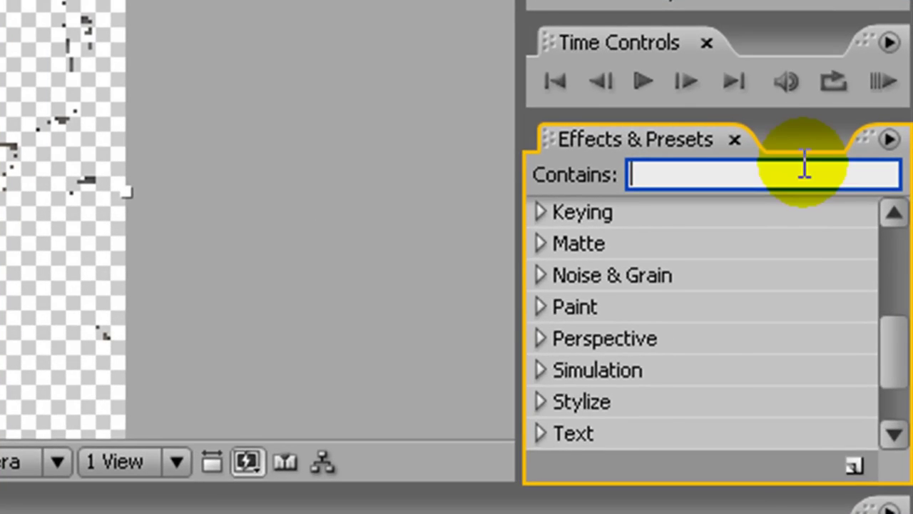
type("simple")
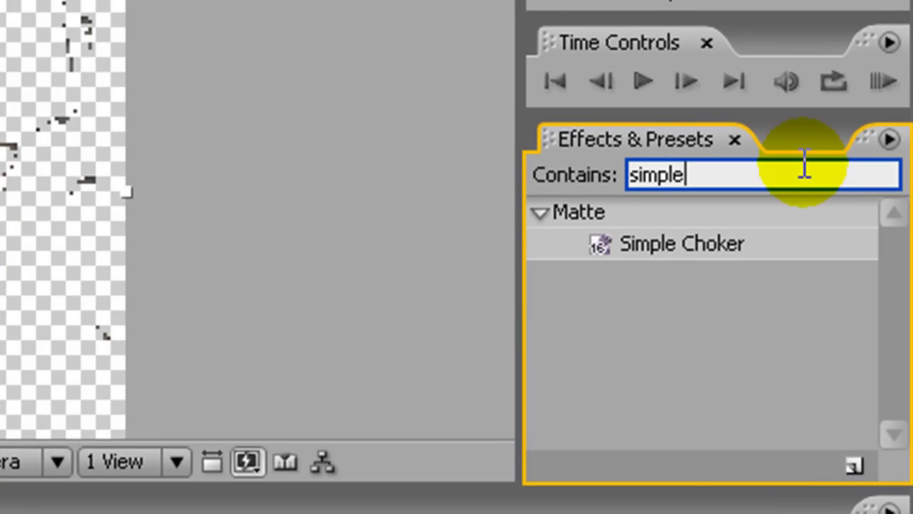
left_click_drag(640, 243, 193, 308)
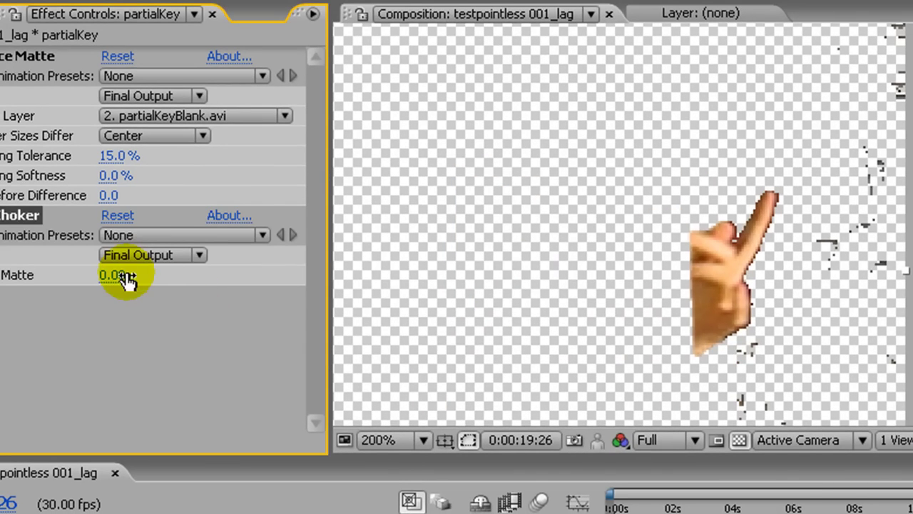
left_click_drag(117, 279, 127, 273)
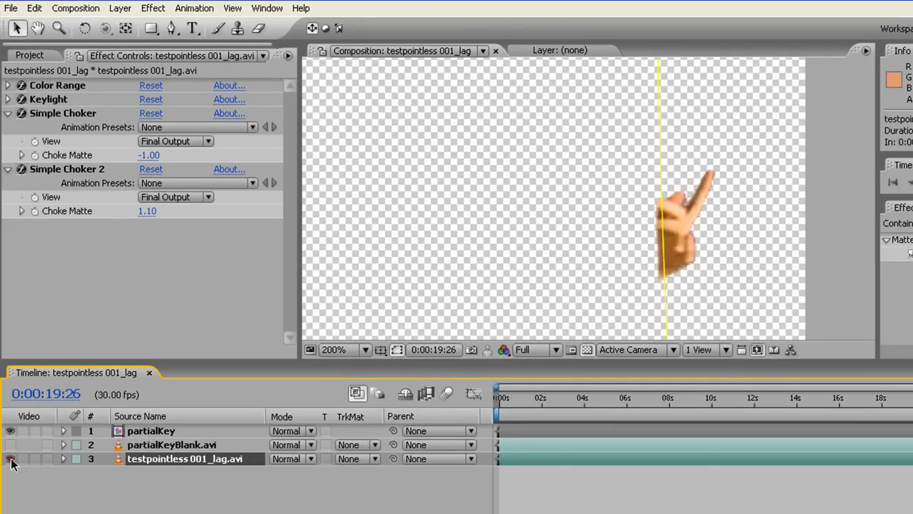
- Make layer 3 visible again and set the viewer magnification to Fit
left_click(10, 458)
left_click(366, 350)
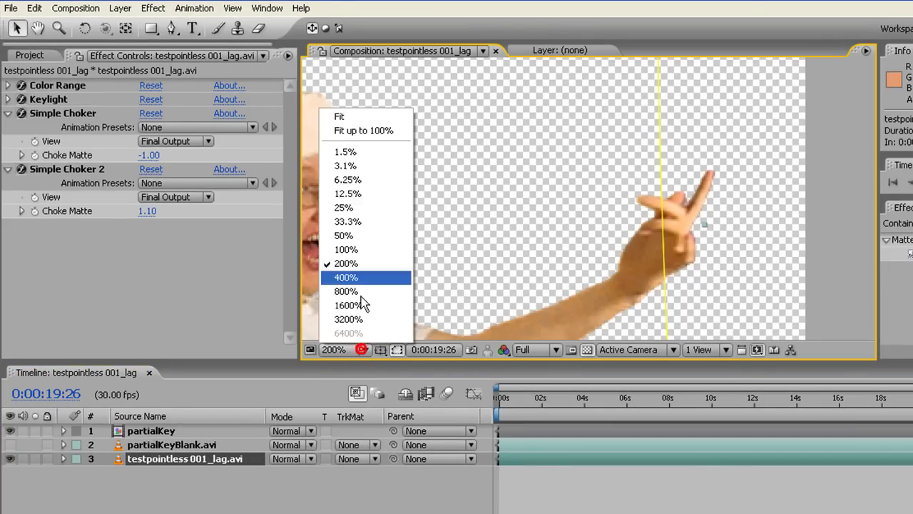
left_click(367, 112)
left_click(848, 247)
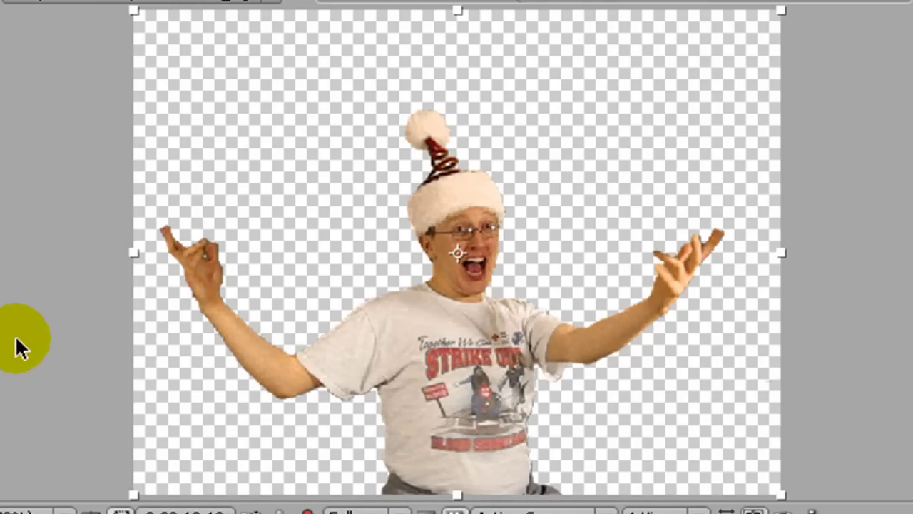
left_click(17, 340)
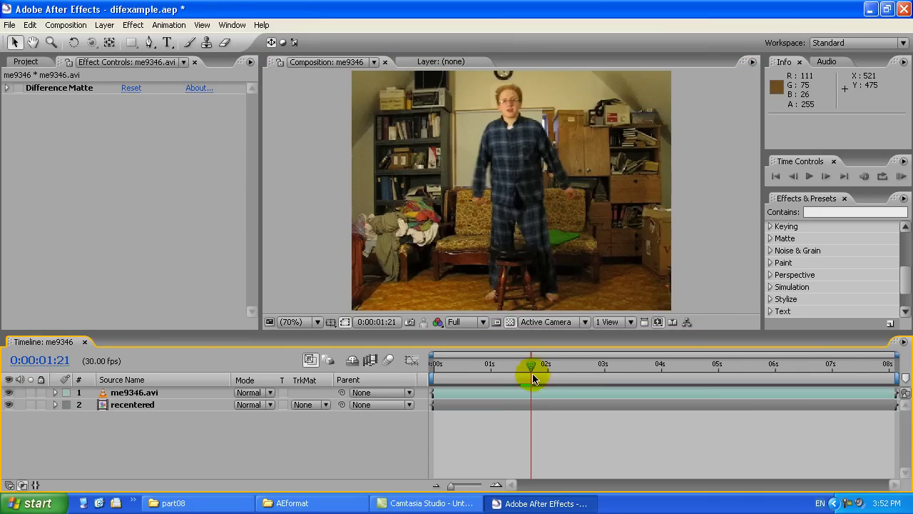
- Compare me9346 with the room plate, enable its Difference Matte, and hide the recentered plate
left_click_drag(531, 368, 519, 368)
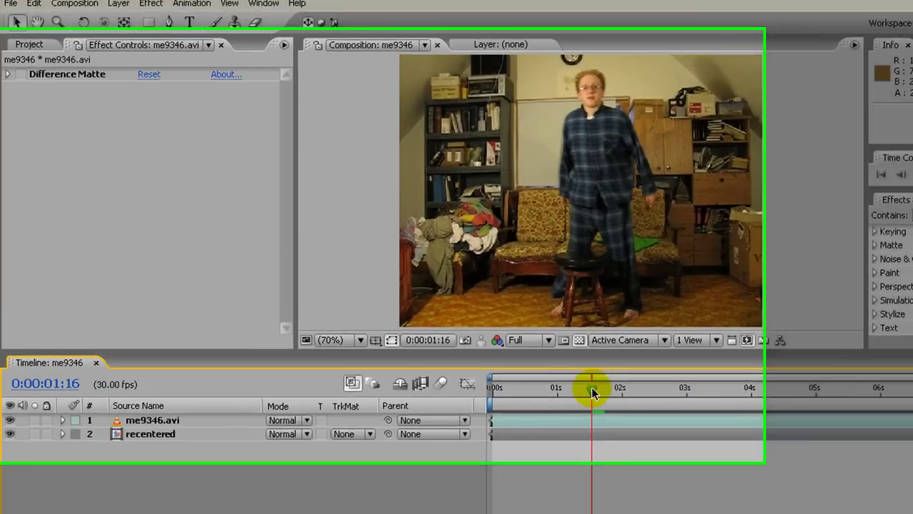
left_click(9, 392)
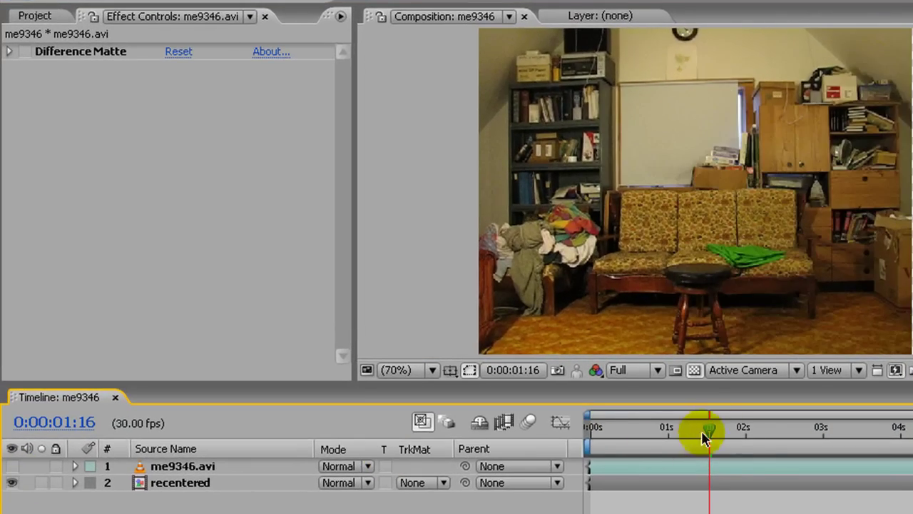
mouse_move(709, 430)
left_mouse_down()
mouse_move(768, 428)
mouse_move(704, 433)
left_mouse_up()
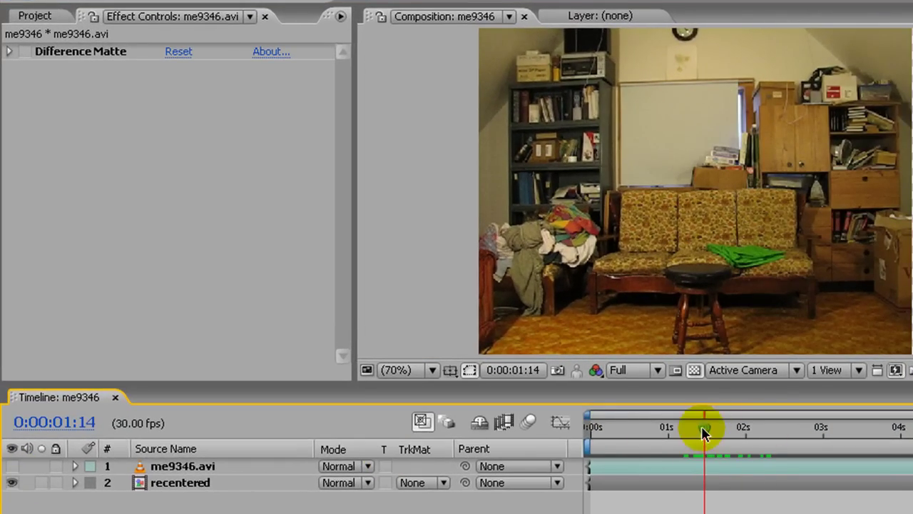
left_click(13, 467)
left_click(23, 51)
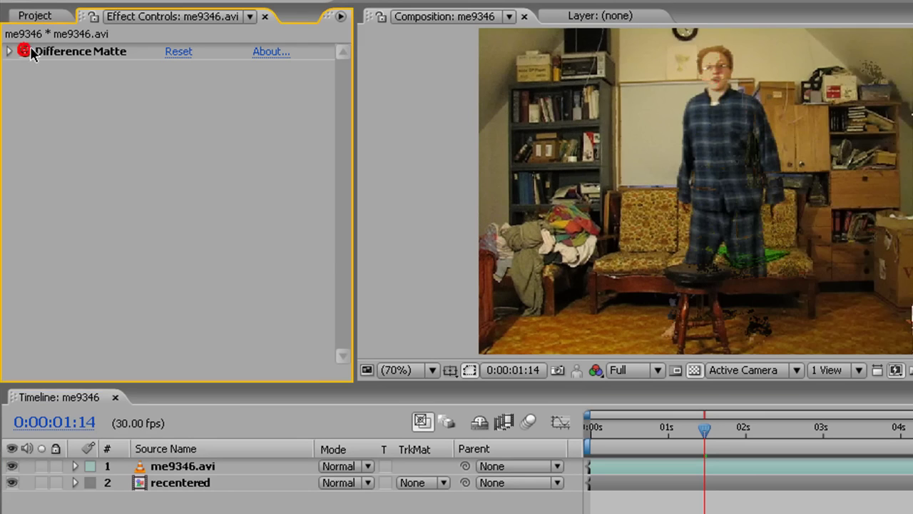
left_click(13, 483)
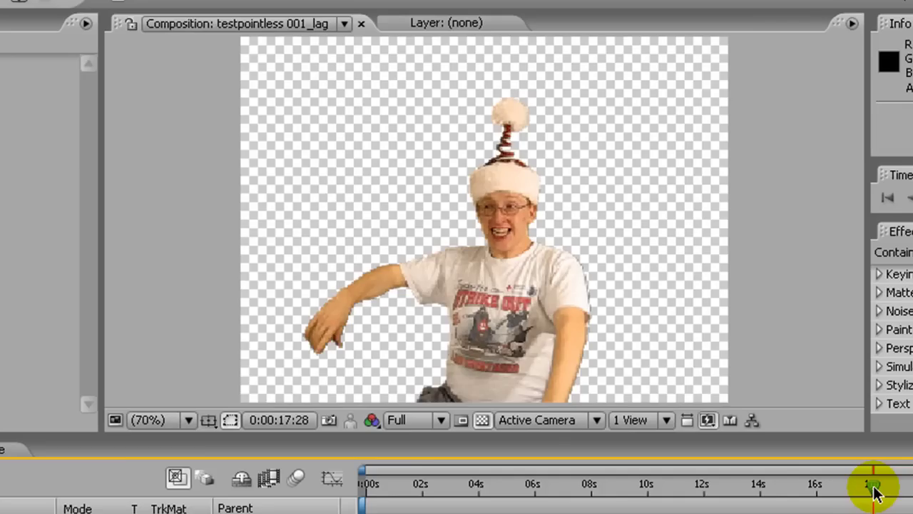
- Pre-compose all three layers into a new composition named fullKey and select the fullKey layer
left_click_drag(735, 365, 797, 366)
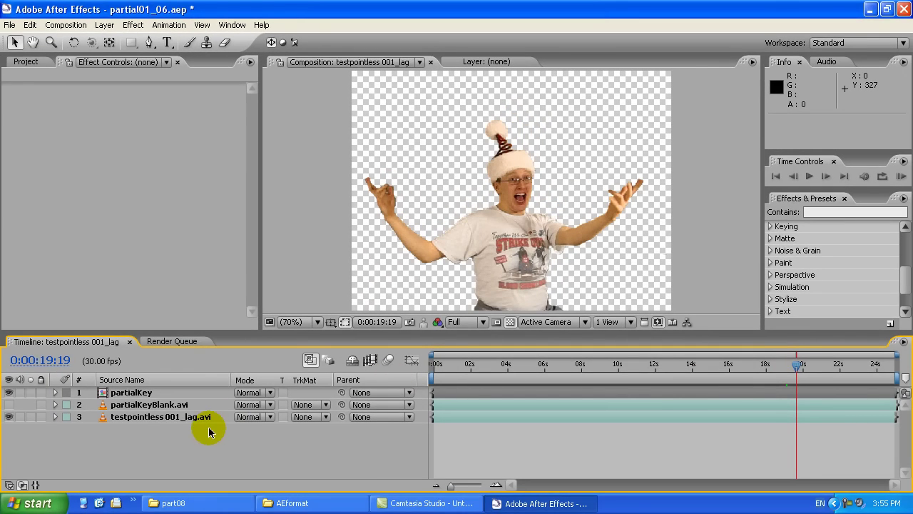
left_click(182, 423)
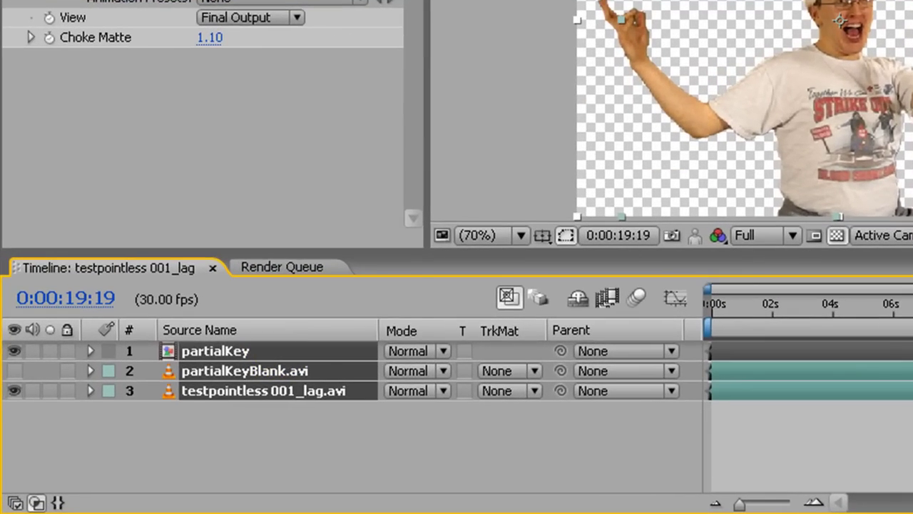
right_click(150, 371)
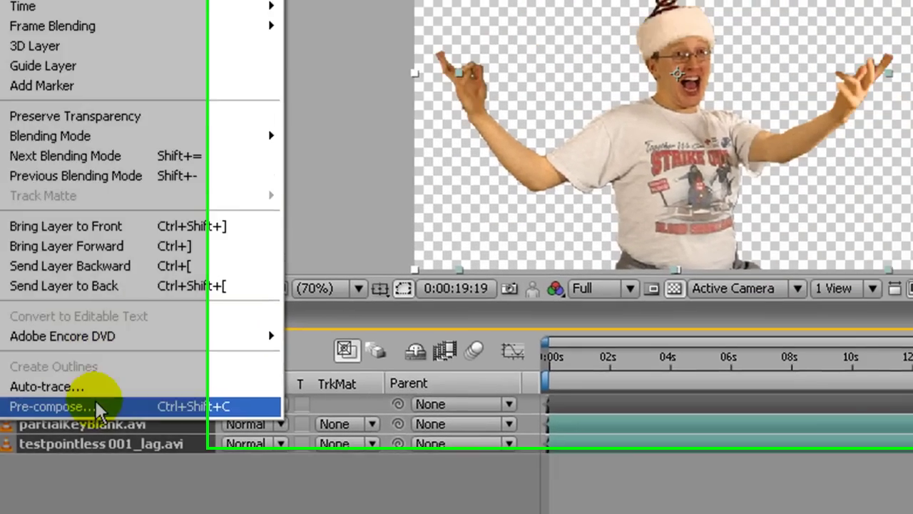
left_click(214, 354)
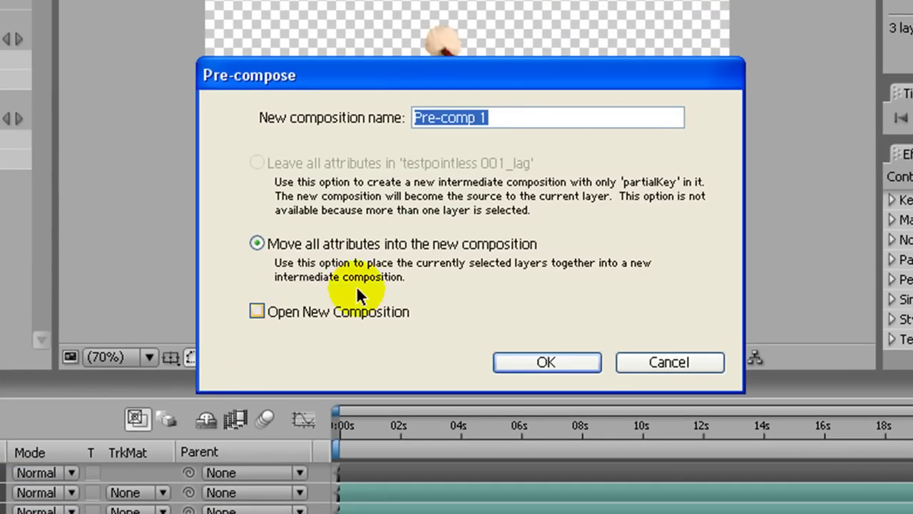
type("fullKey")
left_click(544, 362)
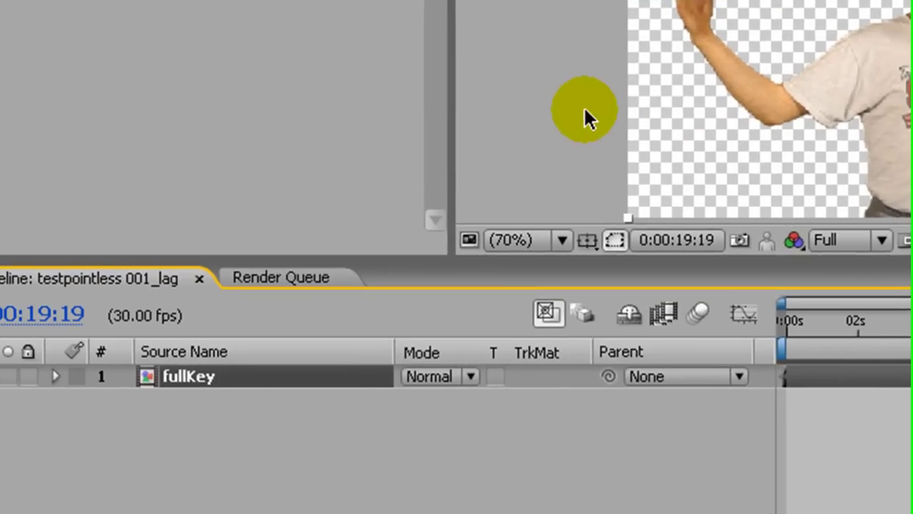
left_click(571, 108)
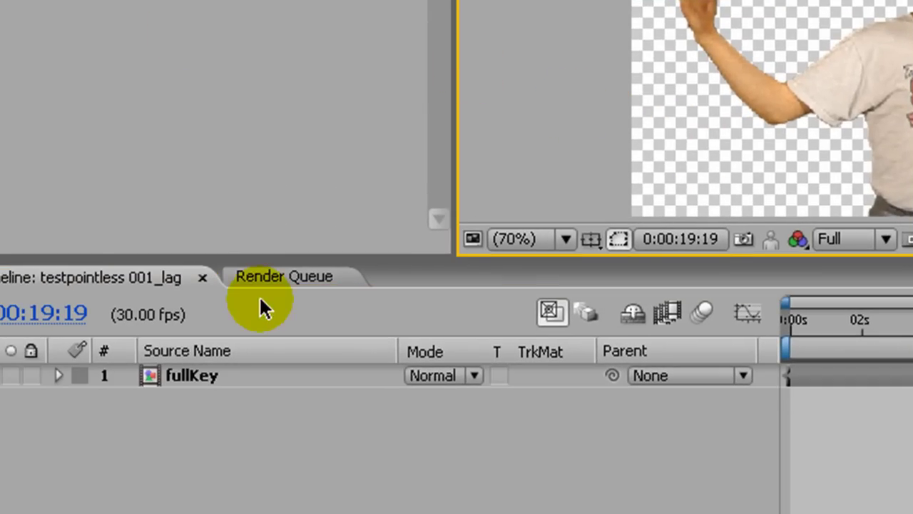
left_click(284, 436)
left_click(245, 372)
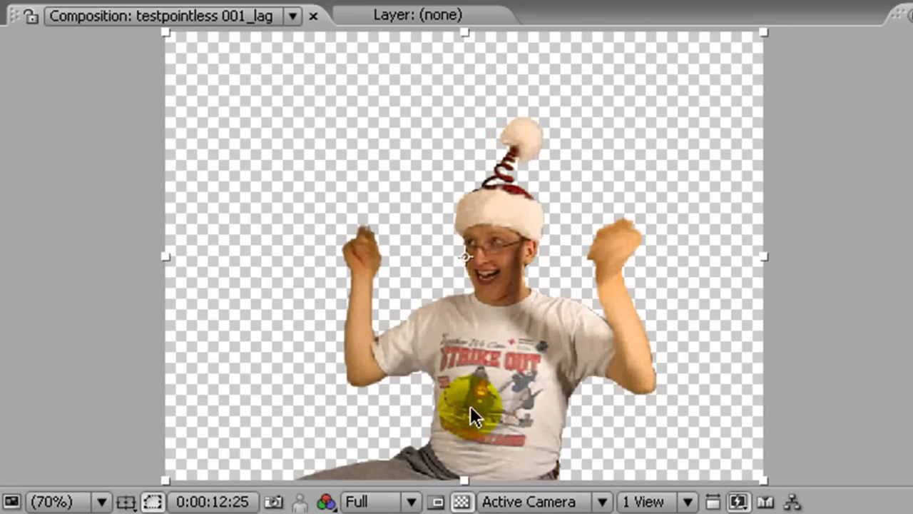
- Zoom to 200% on the lower body, pan to the trousers, and turn off the transparency grid
key("z")
left_click(404, 451)
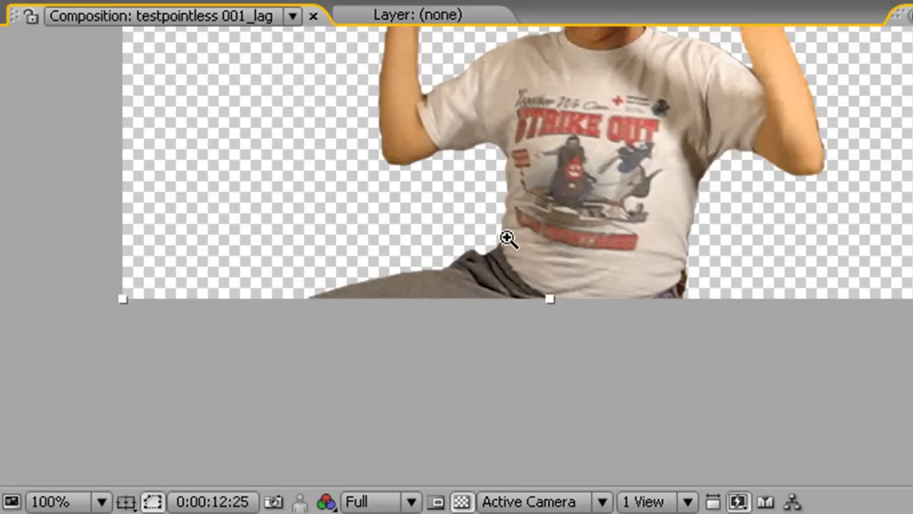
left_click(508, 239)
left_click_drag(479, 302, 620, 389)
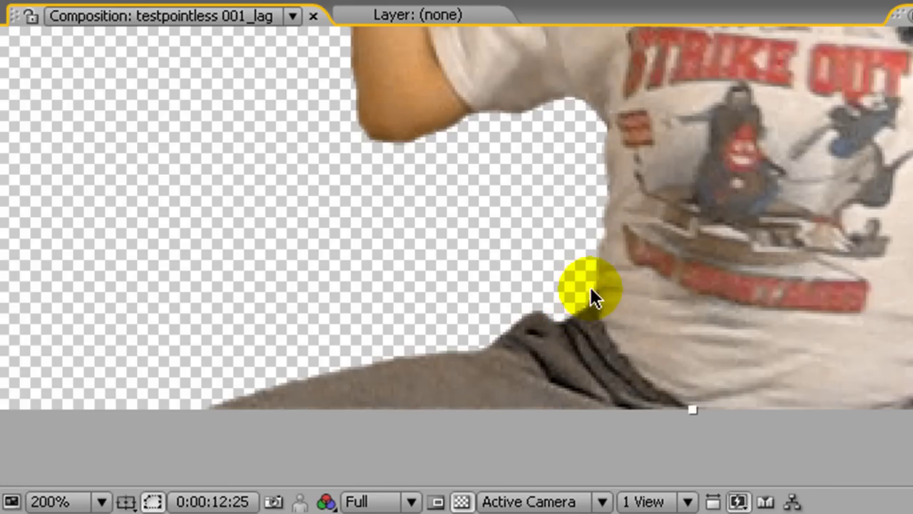
left_click(461, 502)
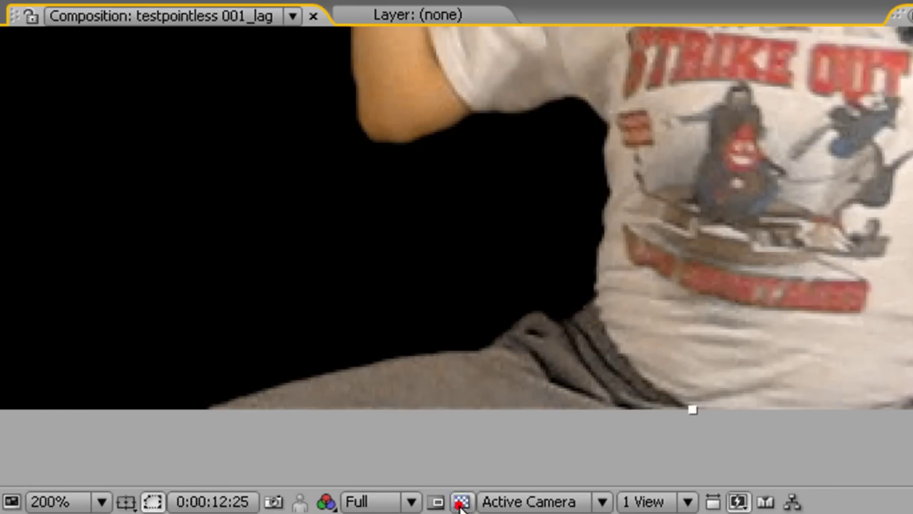
- Draw a closed Pen-tool mask around the grey trousers at the bottom left
left_click(594, 275)
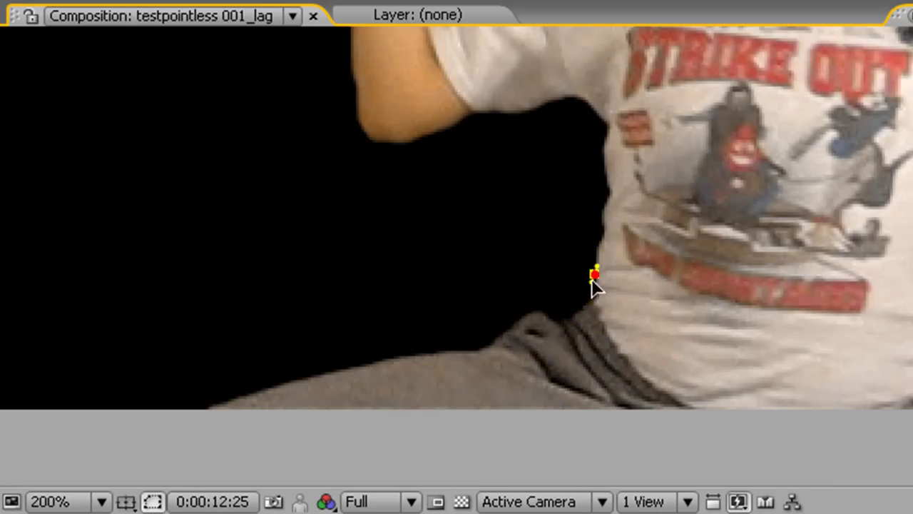
left_click(575, 431)
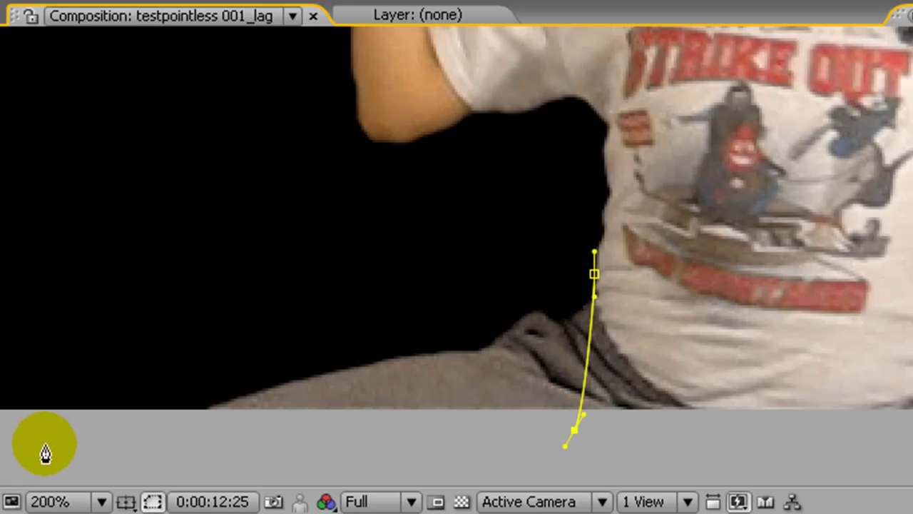
left_click_drag(41, 442, 20, 424)
left_click_drag(73, 267, 130, 242)
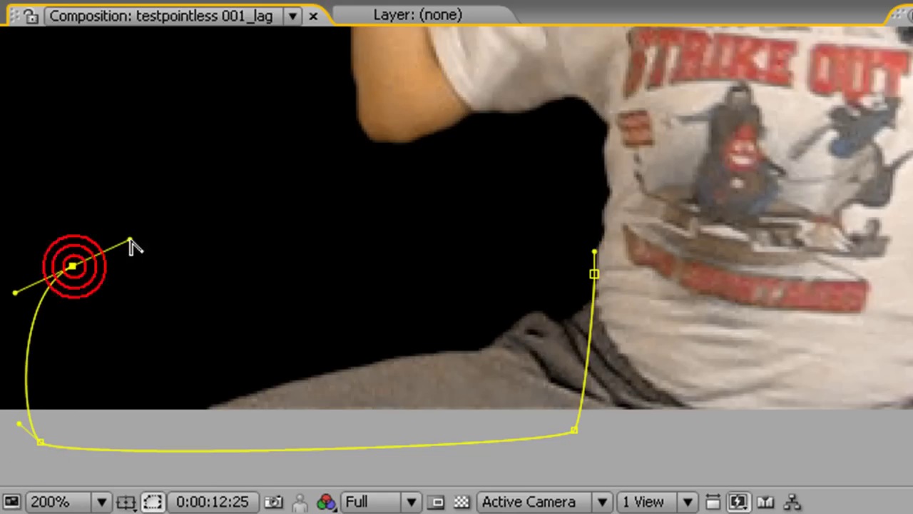
left_click(595, 275)
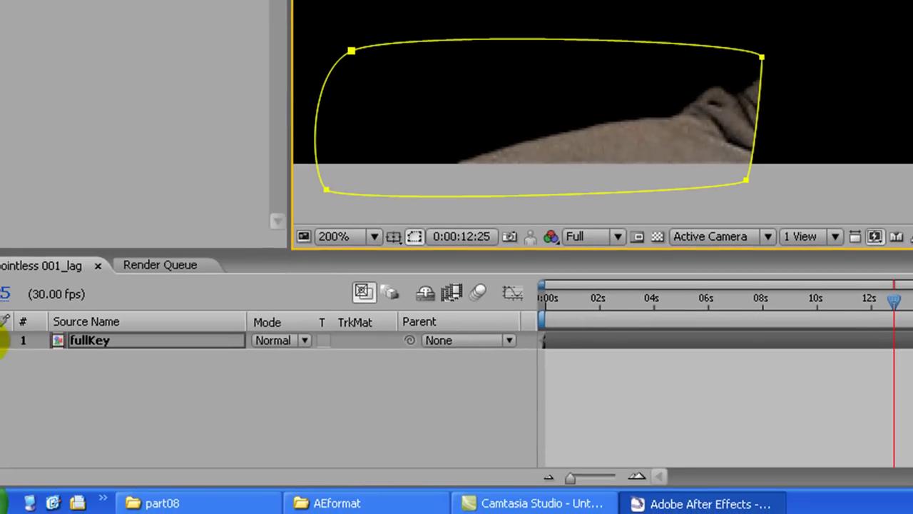
left_click(4, 340)
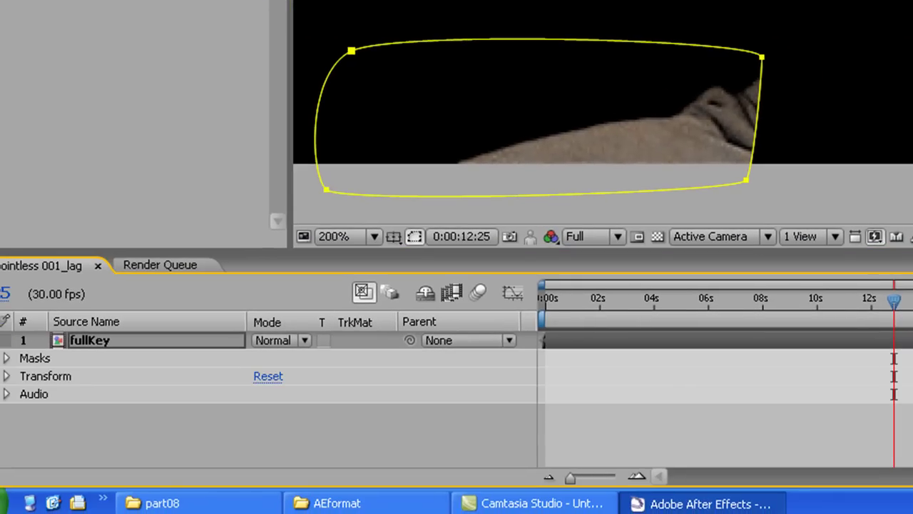
left_click(7, 358)
left_click(311, 376)
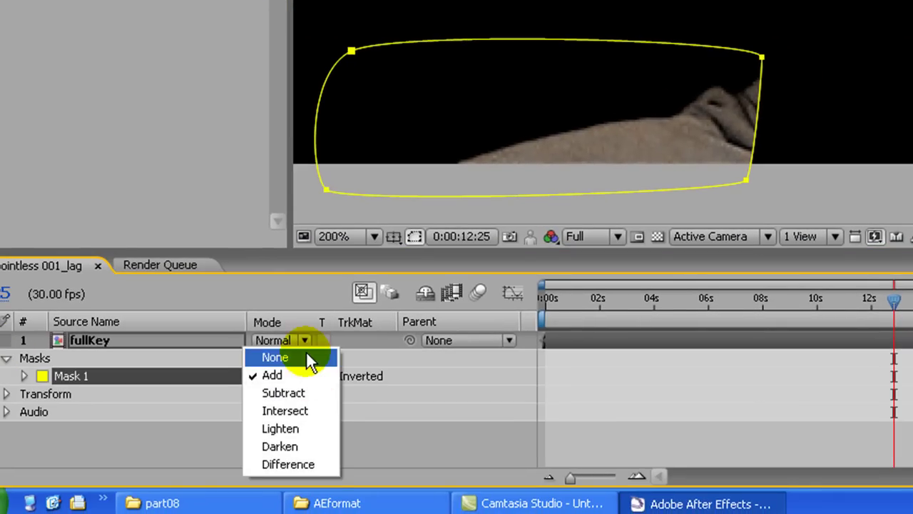
left_click(307, 357)
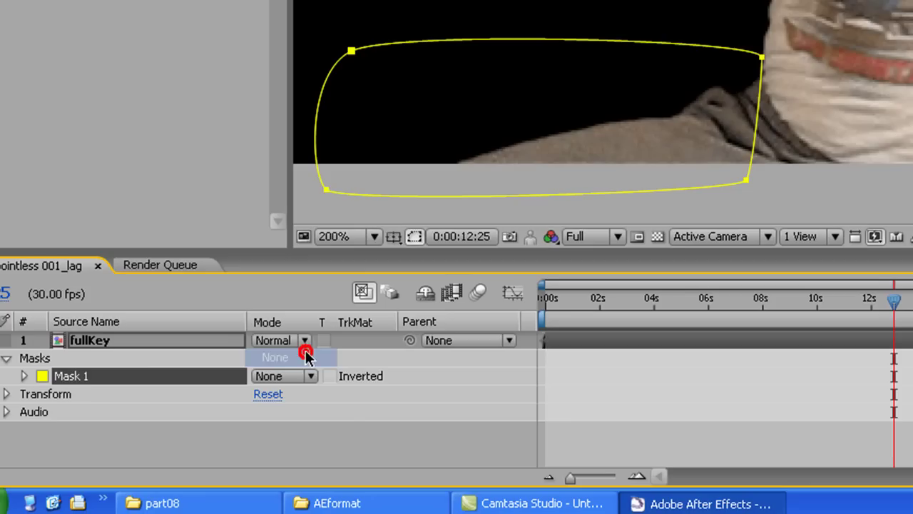
left_click(24, 376)
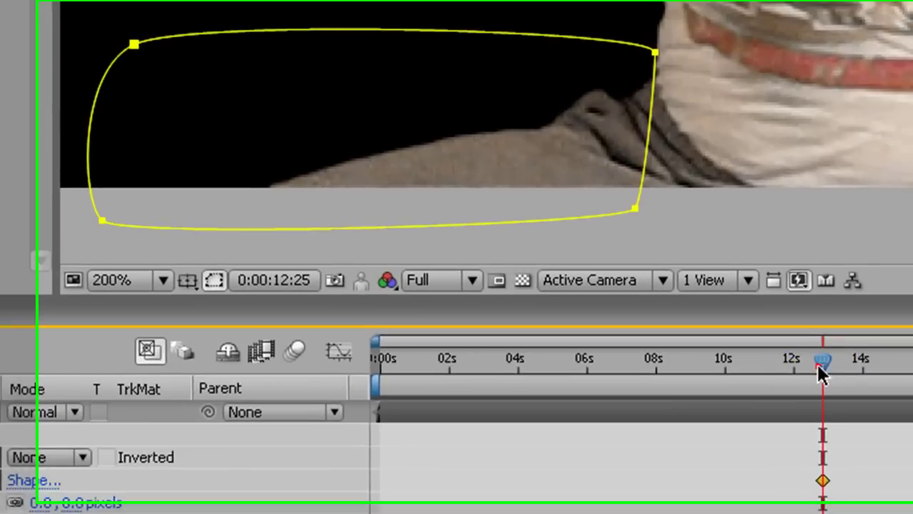
left_click_drag(895, 303, 878, 303)
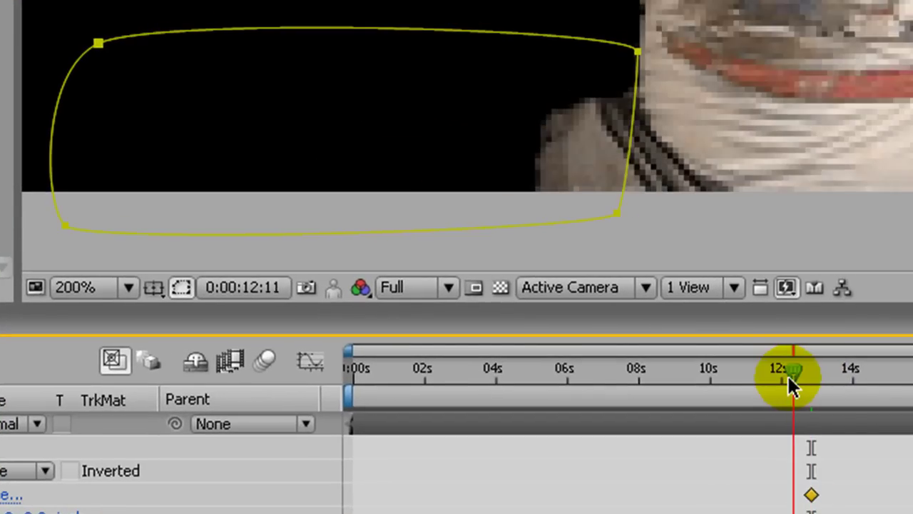
mouse_move(787, 378)
left_mouse_down()
mouse_move(769, 374)
mouse_move(787, 373)
left_mouse_up()
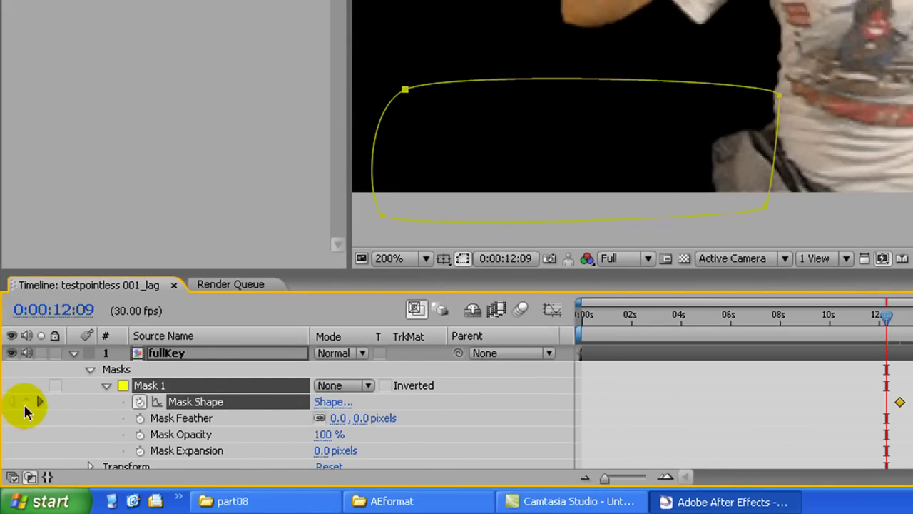
- At frame 11:25, shift Mask 1 left and down to clear the arm
left_click(25, 403)
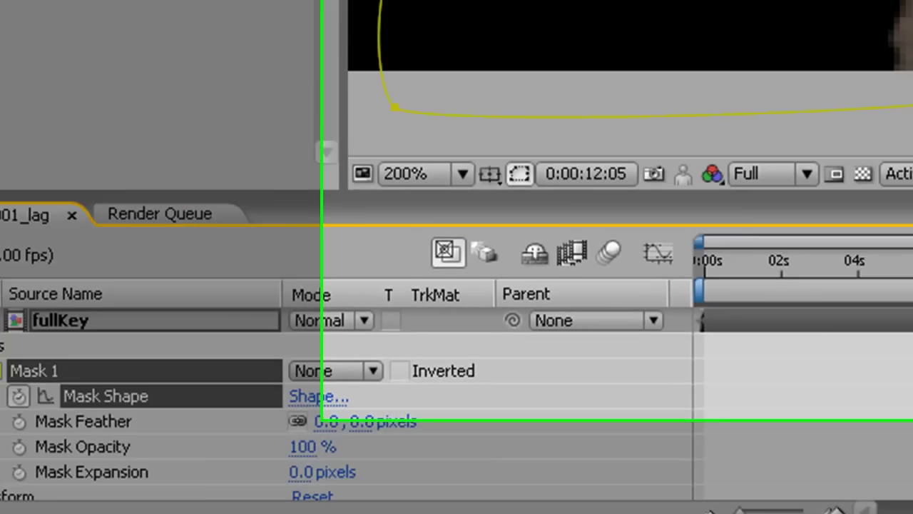
left_click_drag(732, 381, 731, 382)
left_click(599, 80)
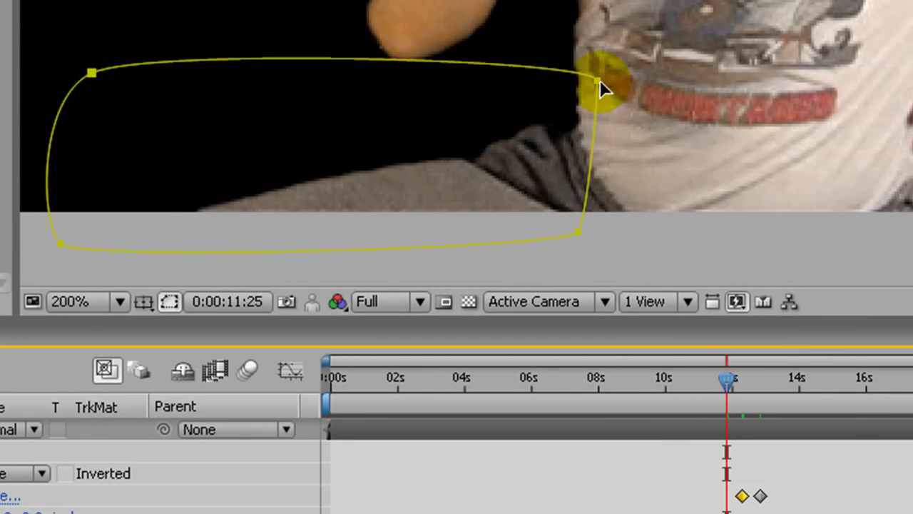
left_click_drag(599, 80, 581, 92)
- At frame 11:20, lower Mask 1 below the arm and pull its top-left corner down
left_click(722, 401)
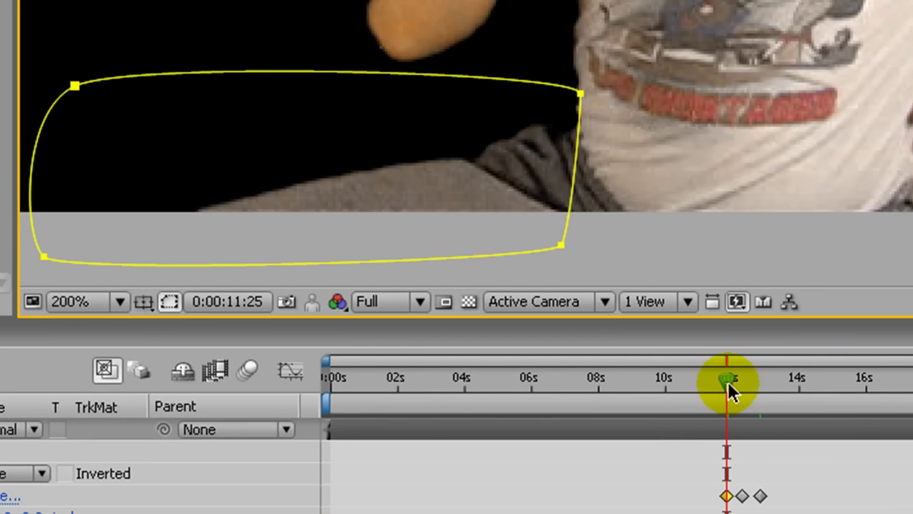
left_click_drag(729, 389, 723, 380)
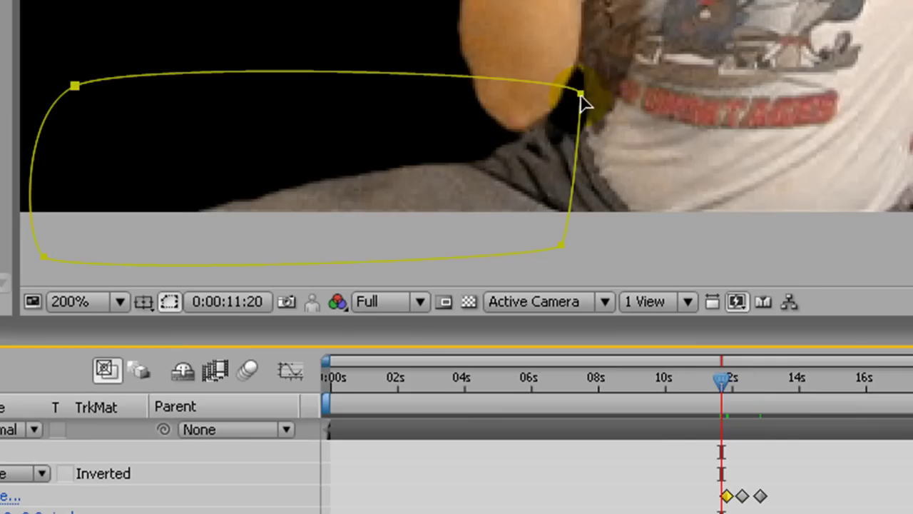
left_click_drag(581, 97, 584, 132)
mouse_move(79, 125)
left_mouse_down()
mouse_move(78, 163)
mouse_move(80, 129)
left_mouse_up()
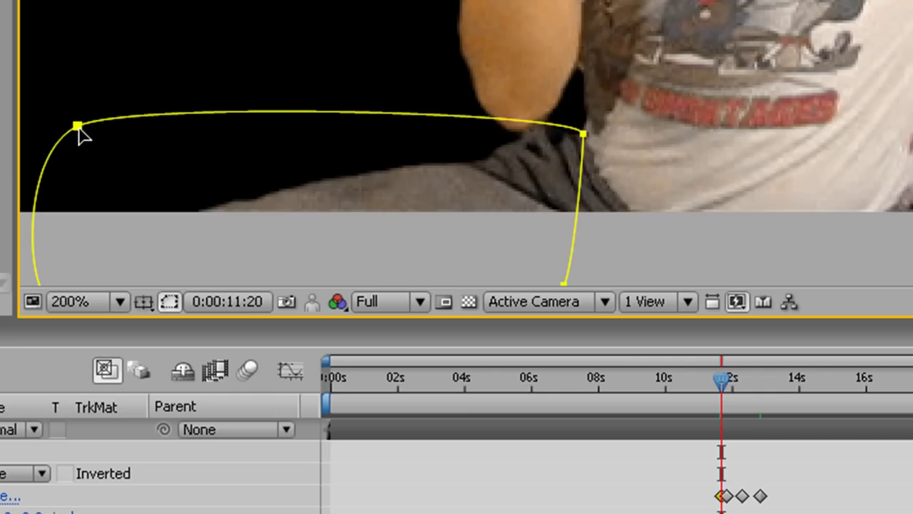
left_click(581, 278)
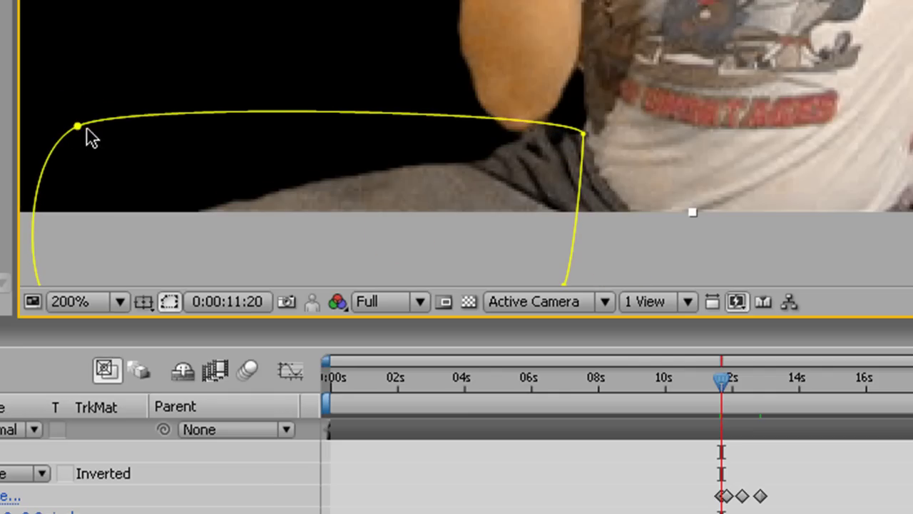
left_click_drag(77, 132, 77, 201)
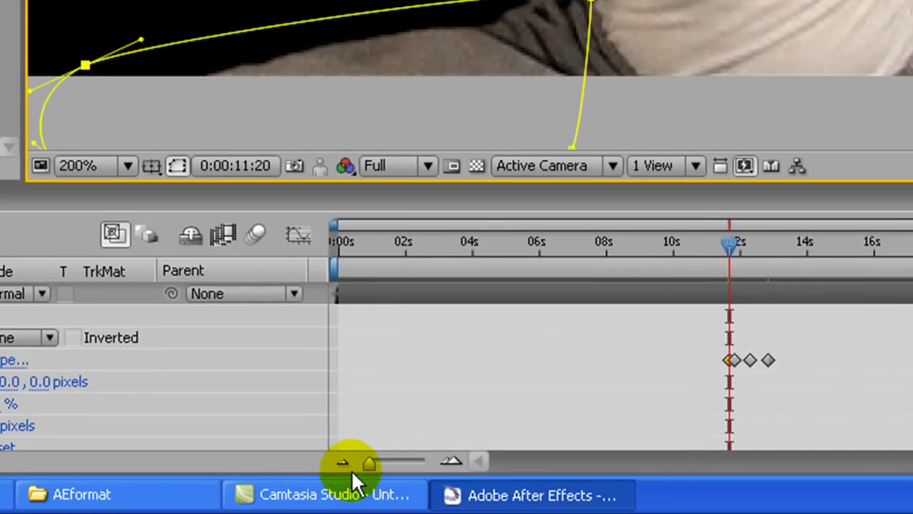
- Zoom the timeline to single frames and nudge the right mask corner up around 11:22
left_click_drag(361, 487, 413, 482)
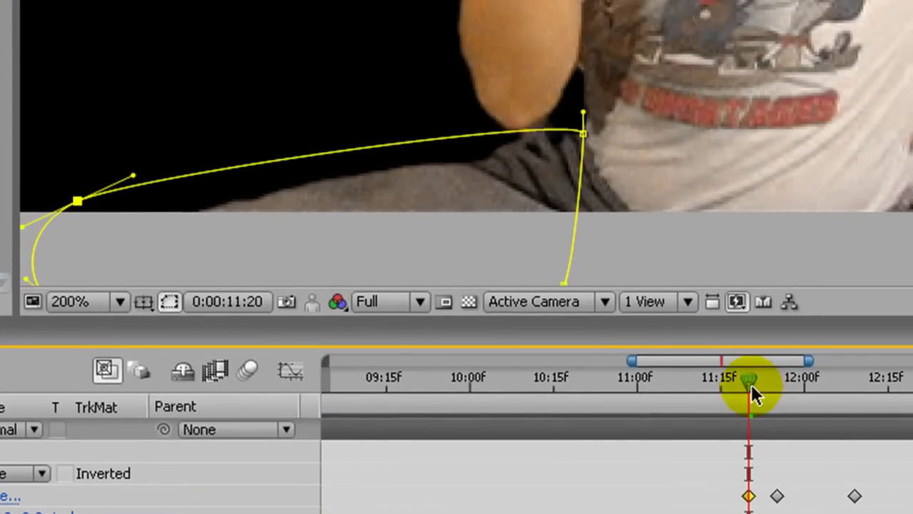
left_click_drag(761, 247, 771, 248)
left_click_drag(764, 382, 705, 375)
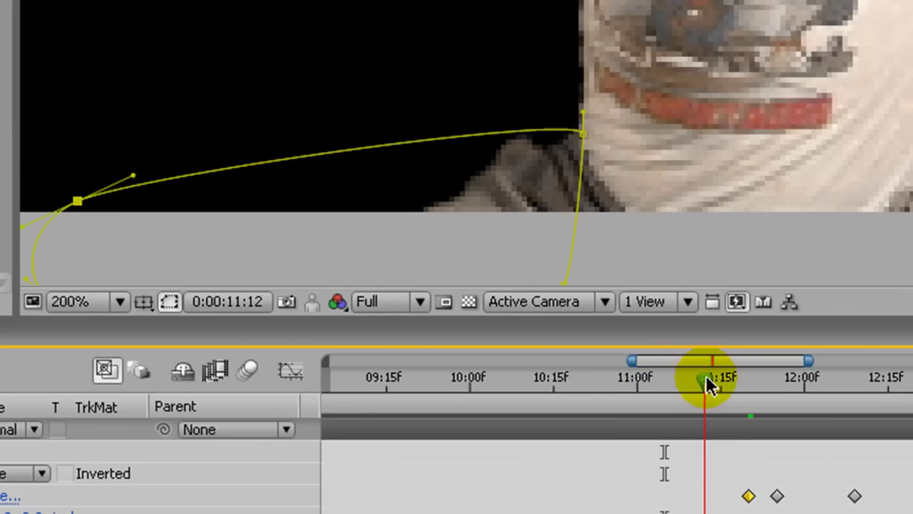
left_click_drag(580, 134, 580, 129)
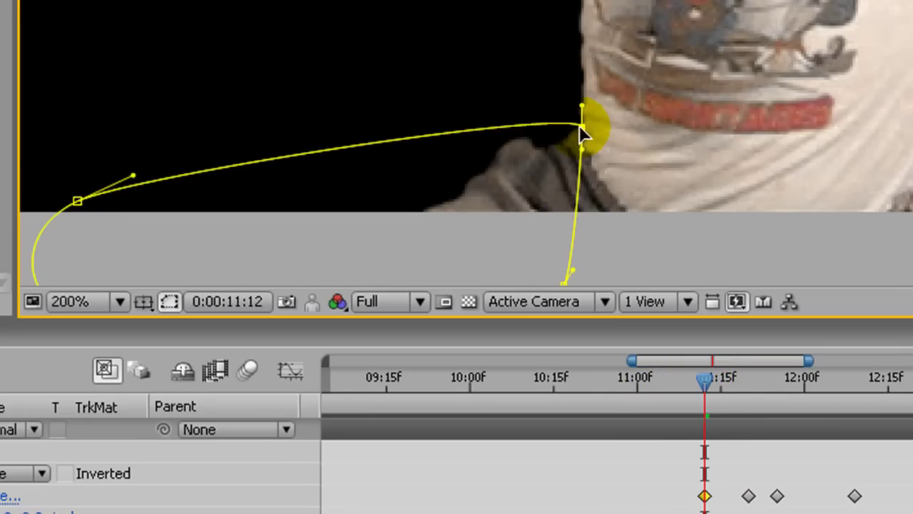
- Pull the right mask corners inward at 10:28, 11:03 and 12:01, then review the animation
left_click_drag(707, 374, 631, 375)
mouse_move(584, 136)
left_mouse_down()
mouse_move(580, 127)
mouse_move(568, 135)
left_mouse_up()
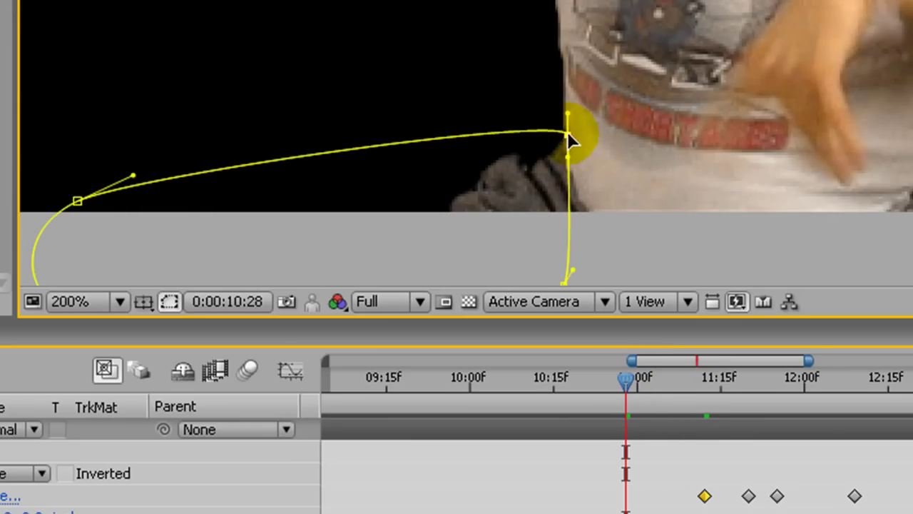
left_click_drag(629, 380, 658, 383)
left_click_drag(572, 134, 564, 137)
left_click_drag(650, 380, 809, 383)
left_click_drag(588, 89, 575, 102)
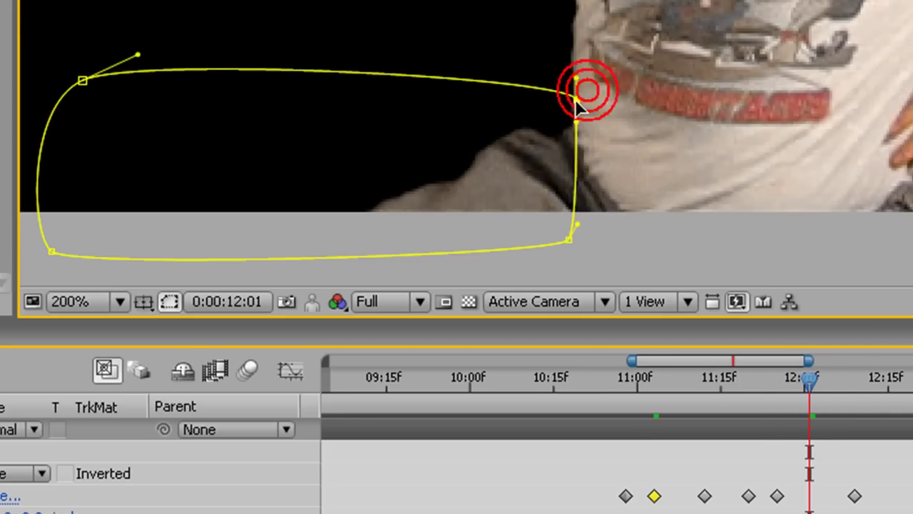
left_click_drag(816, 391, 702, 399)
- Set Mask 1 to Subtract, deselect the layer, play a preview and fit the frame
left_click(42, 474)
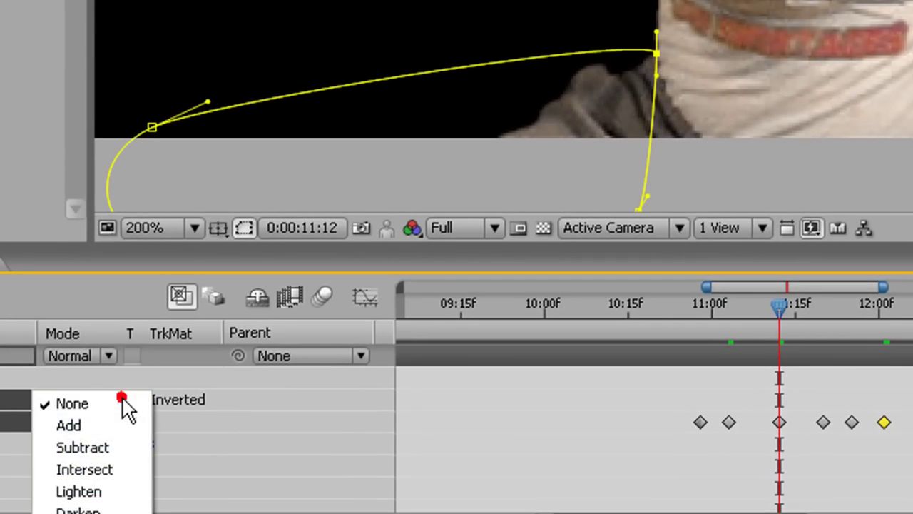
left_click(109, 446)
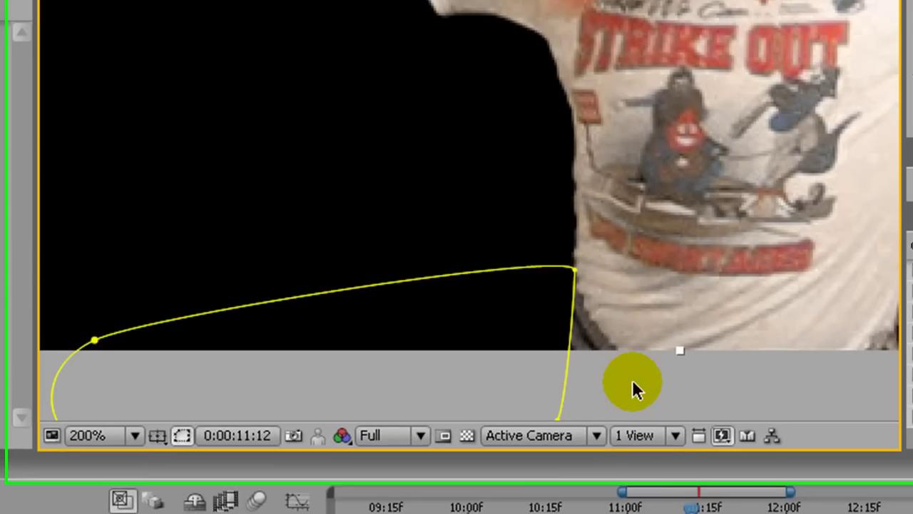
left_click(707, 181)
key("space")
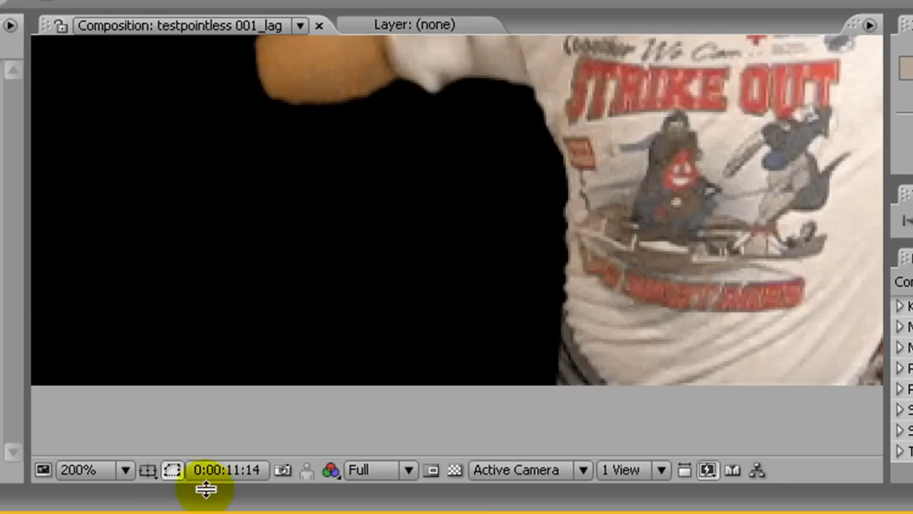
left_click(823, 386)
key("shift+slash")
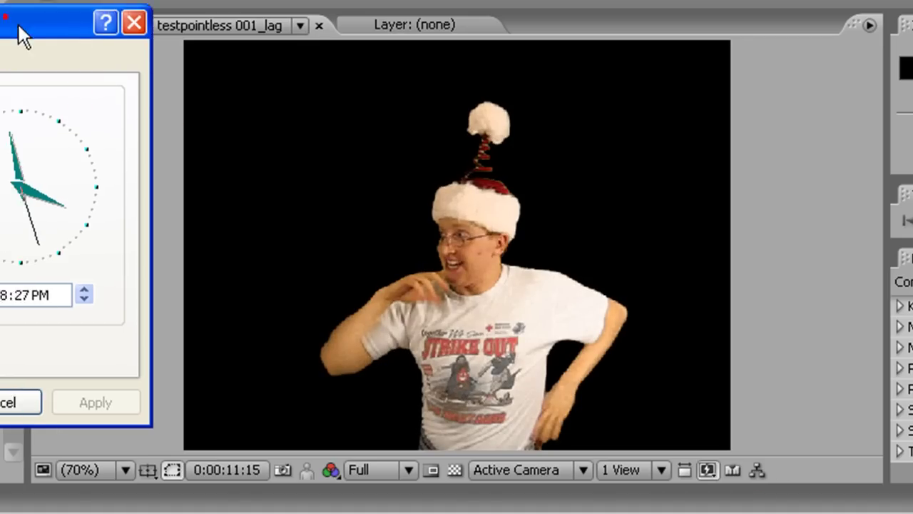
- Move the Date and Time dialog out of the way of the composition
left_click_drag(24, 30, 555, 82)
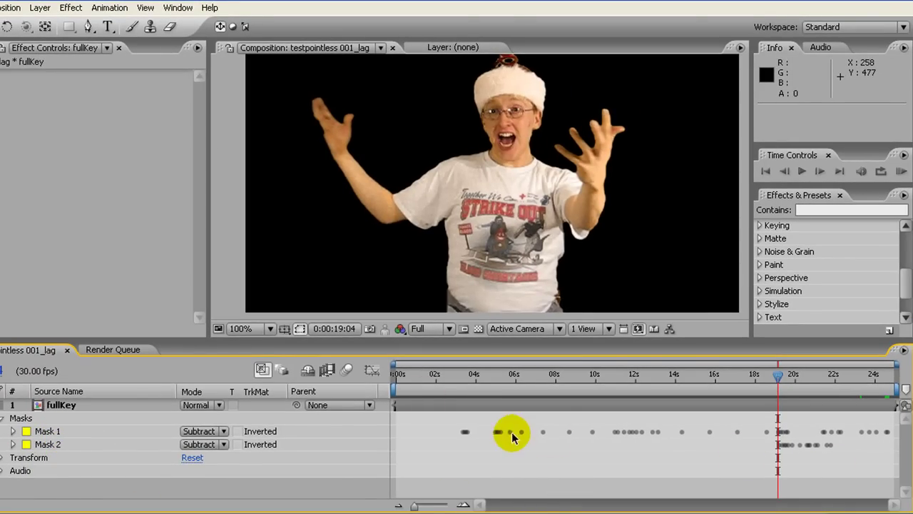
- Select Mask 1, scrub back to around 12:28, and hide the mask outlines in the viewer
left_click(78, 430)
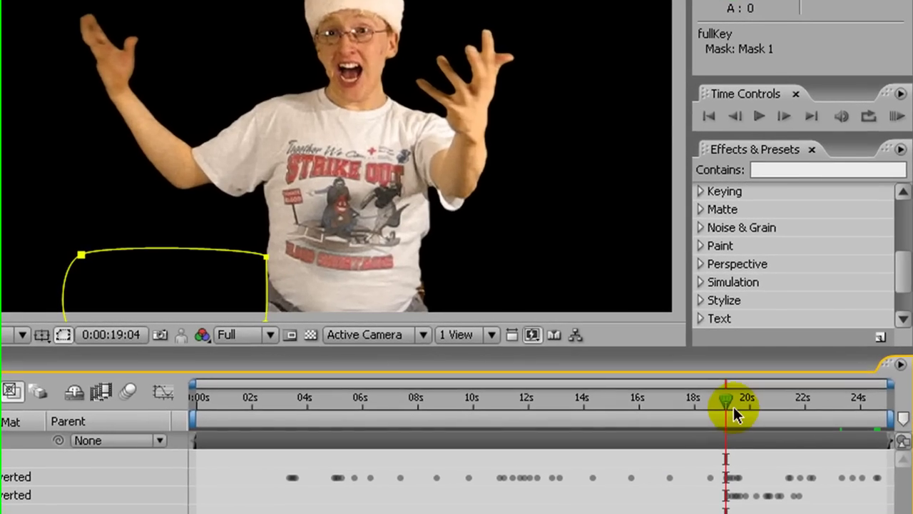
left_click_drag(723, 403, 656, 431)
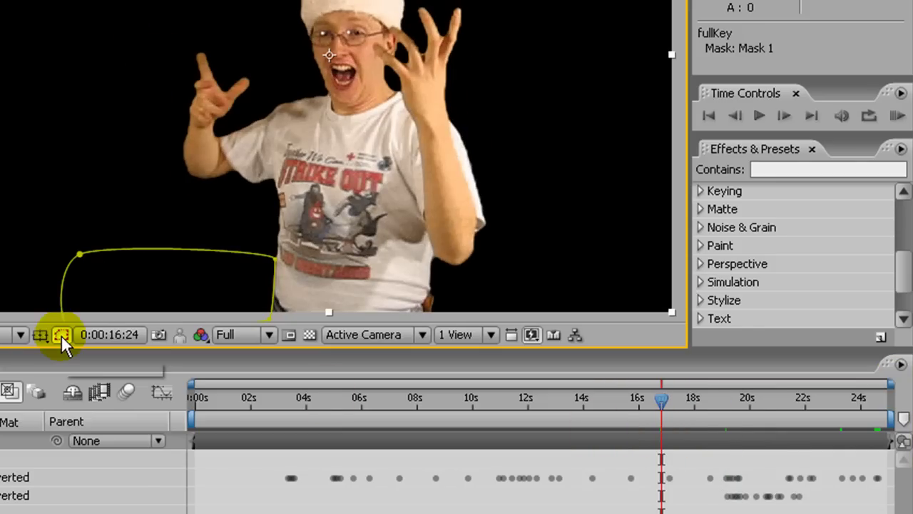
left_click(62, 335)
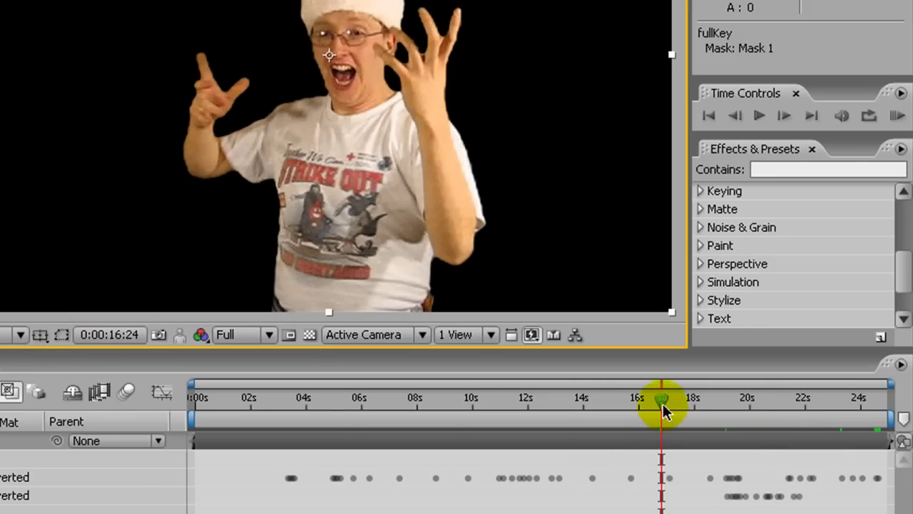
left_click_drag(662, 405, 646, 414)
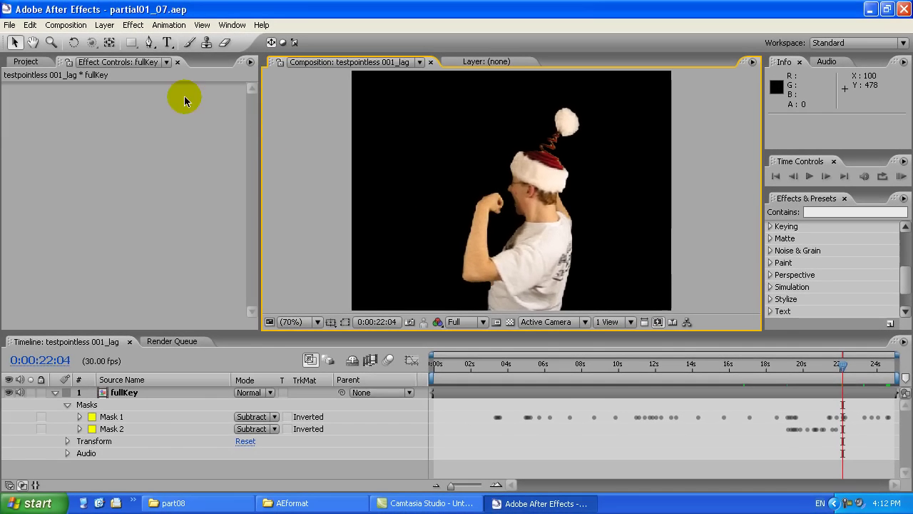
left_click_drag(842, 368, 798, 367)
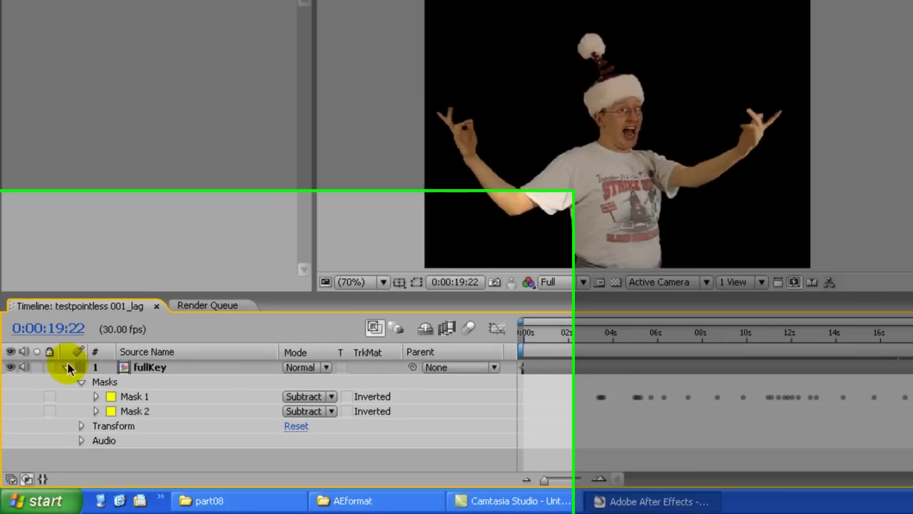
left_click(55, 392)
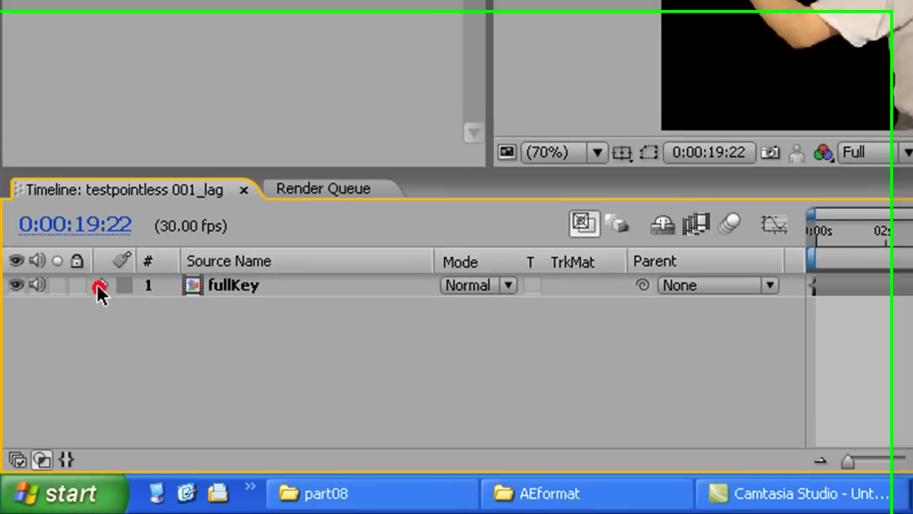
left_click(213, 353)
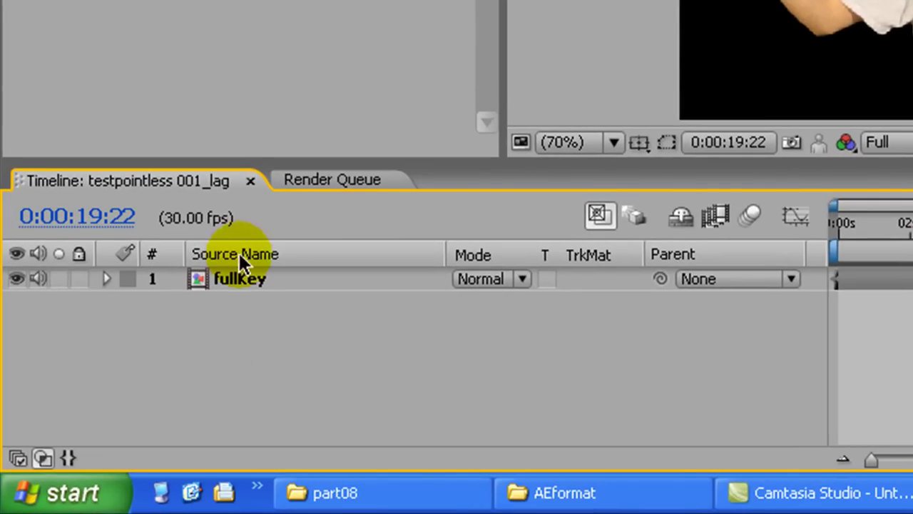
left_click(250, 280)
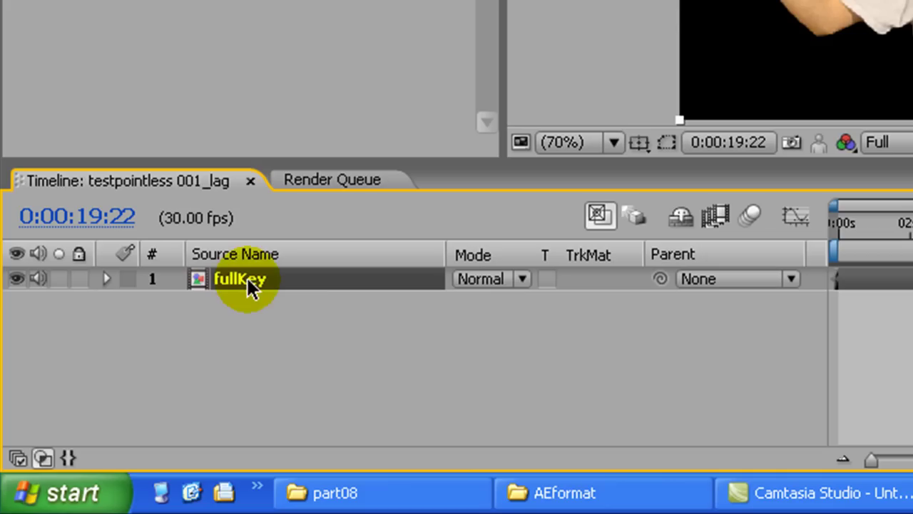
double_click(248, 278)
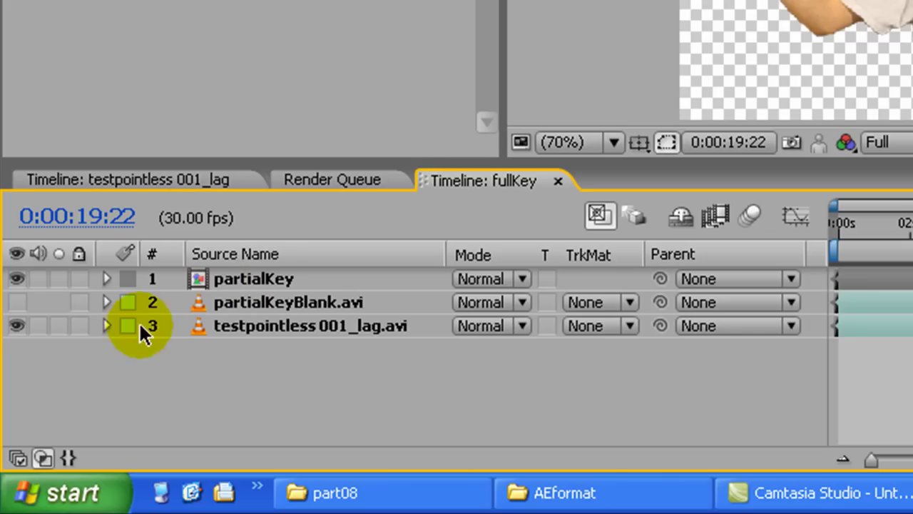
left_click(37, 326)
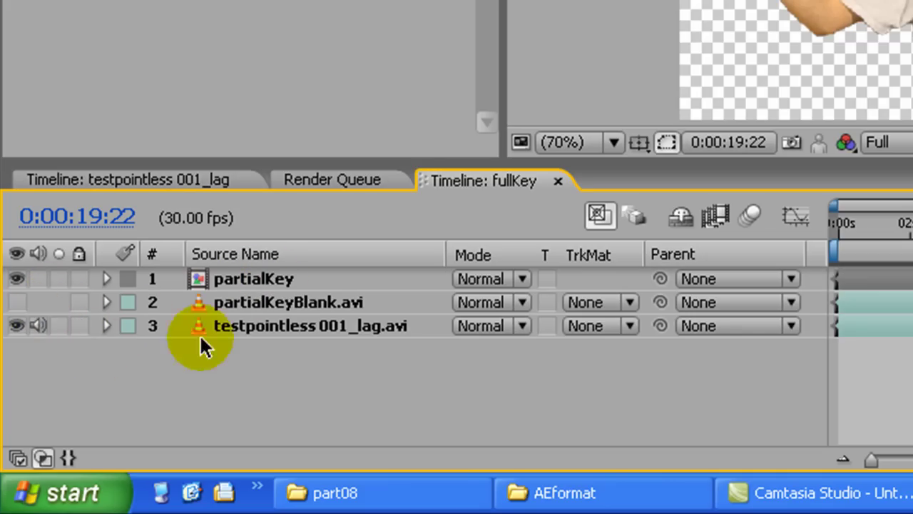
left_click(295, 326)
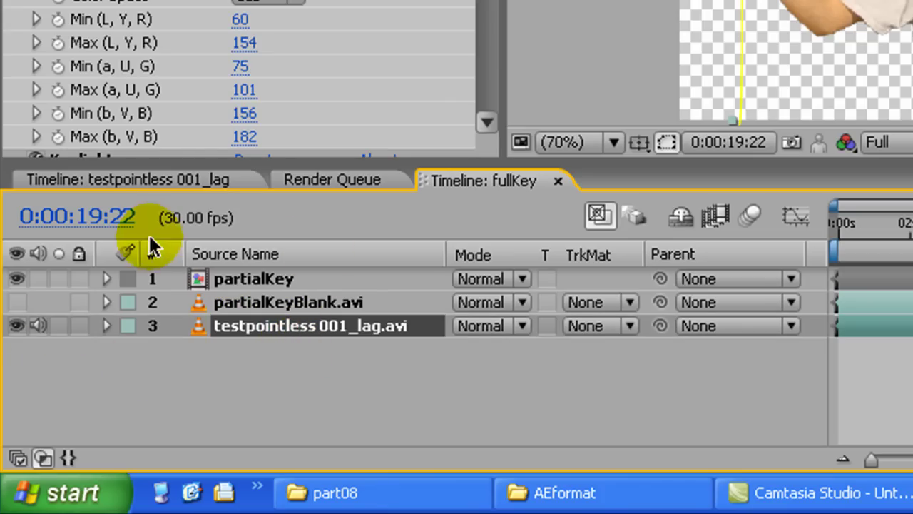
left_click(162, 182)
left_click(473, 363)
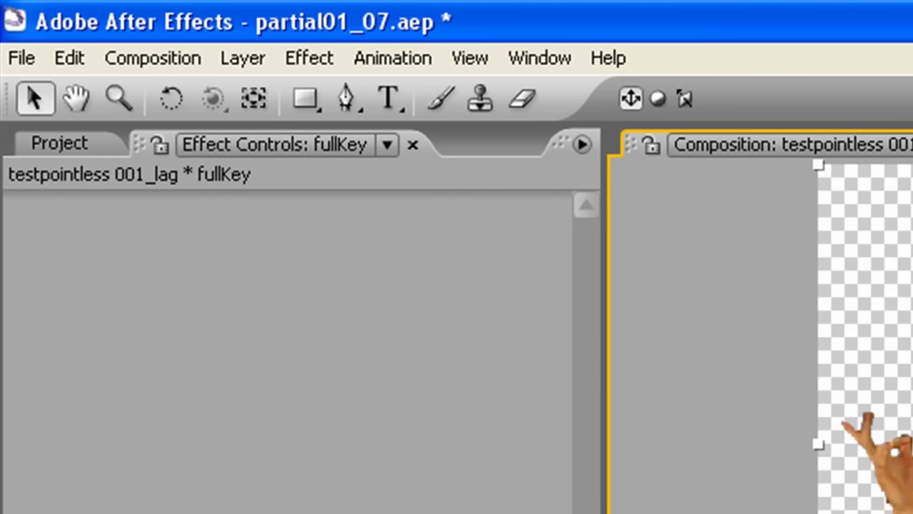
- Add the composition to the render queue and set the video compressor to Lagarith
left_click(146, 57)
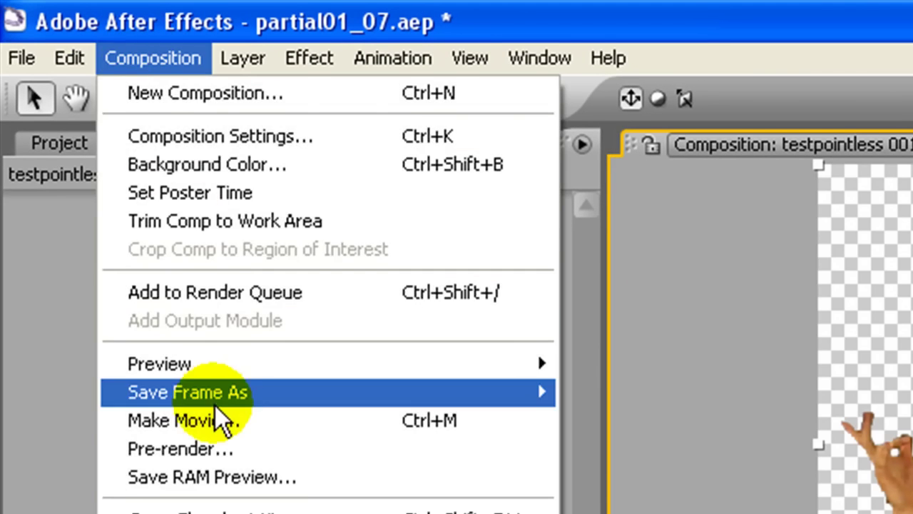
left_click(221, 420)
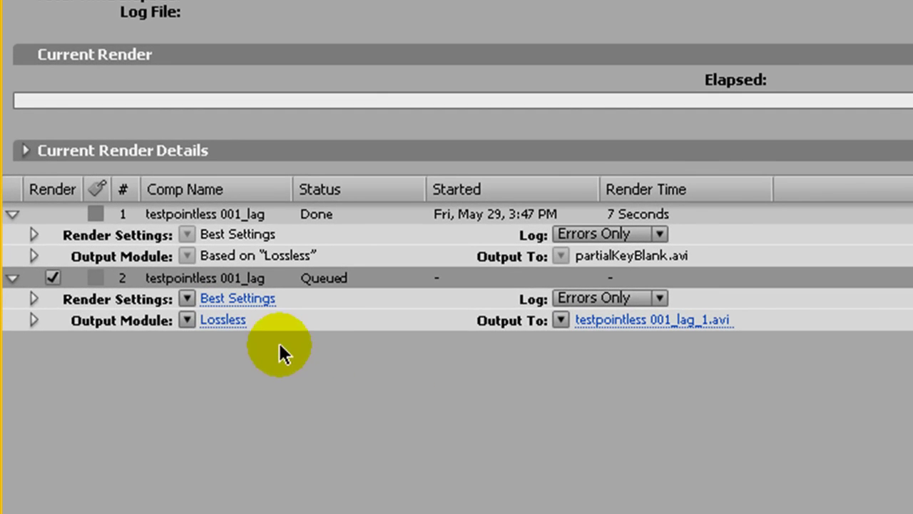
left_click(235, 325)
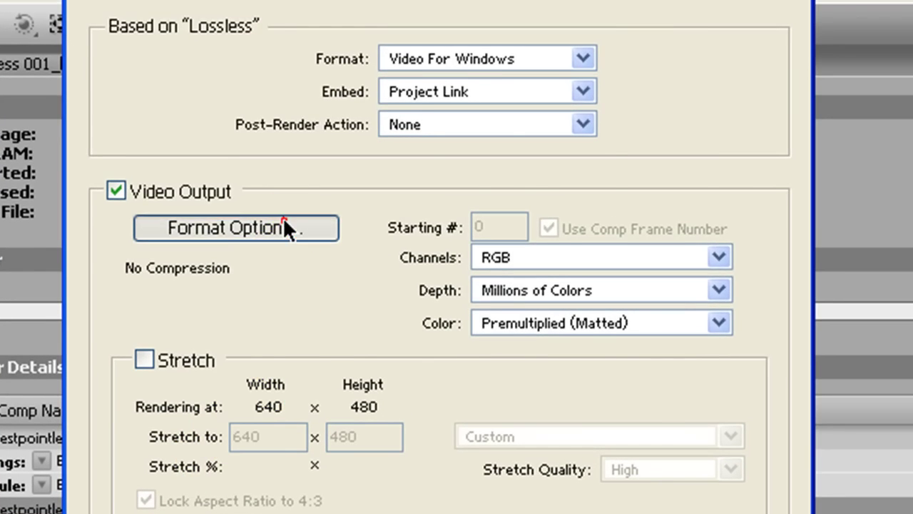
left_click(283, 219)
left_click(431, 97)
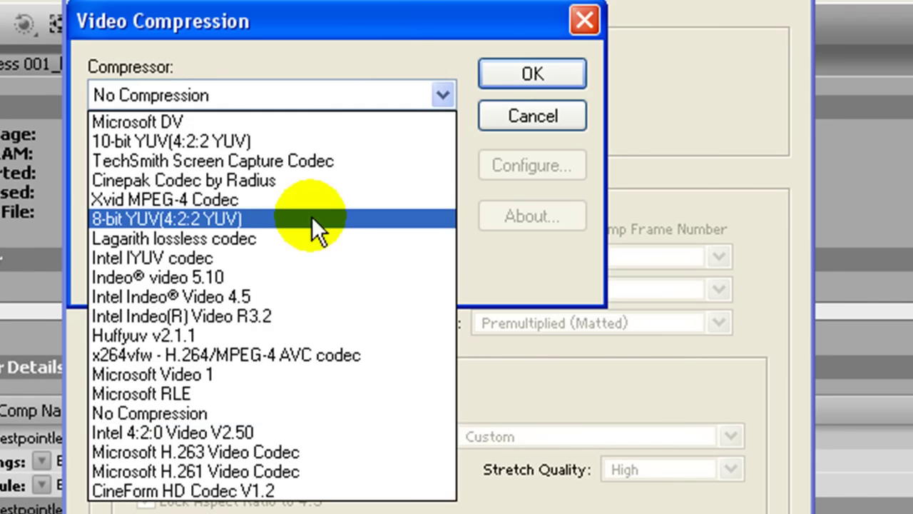
left_click(297, 239)
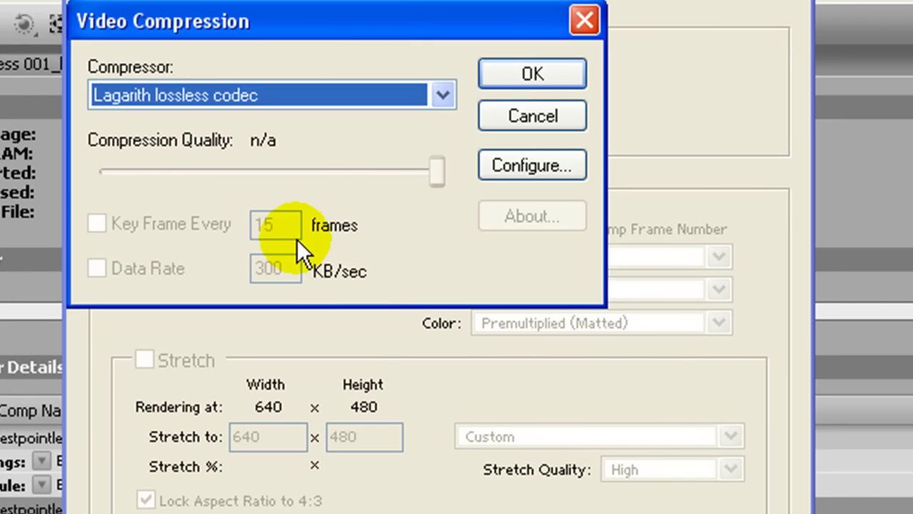
left_click(553, 75)
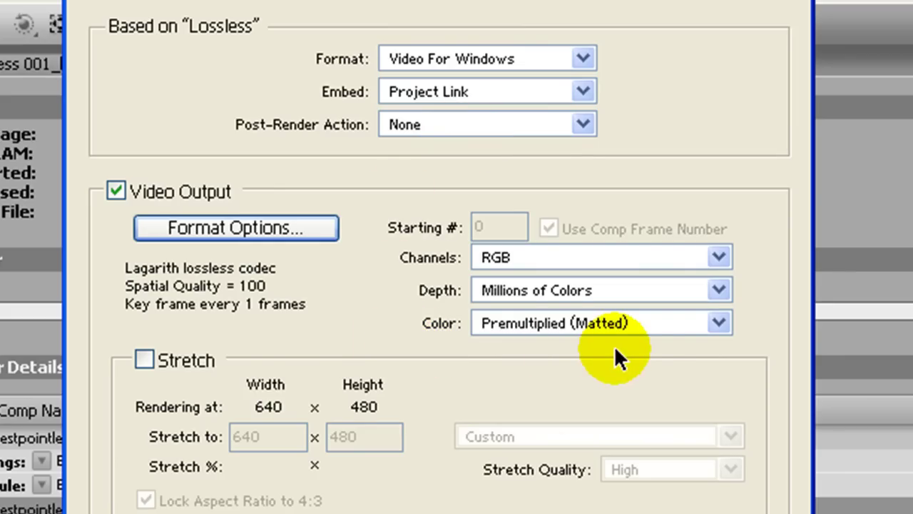
- Set output channels to RGB + Alpha and include audio in the output module
left_click(721, 254)
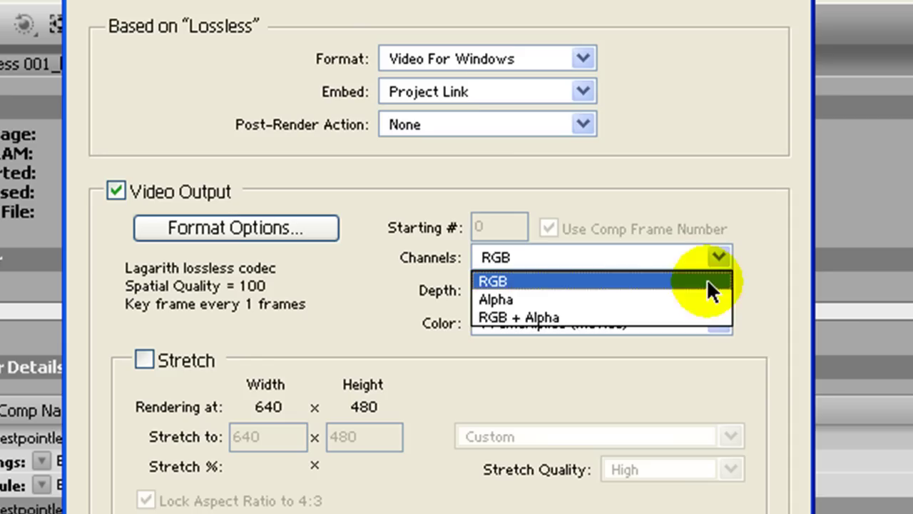
left_click(686, 319)
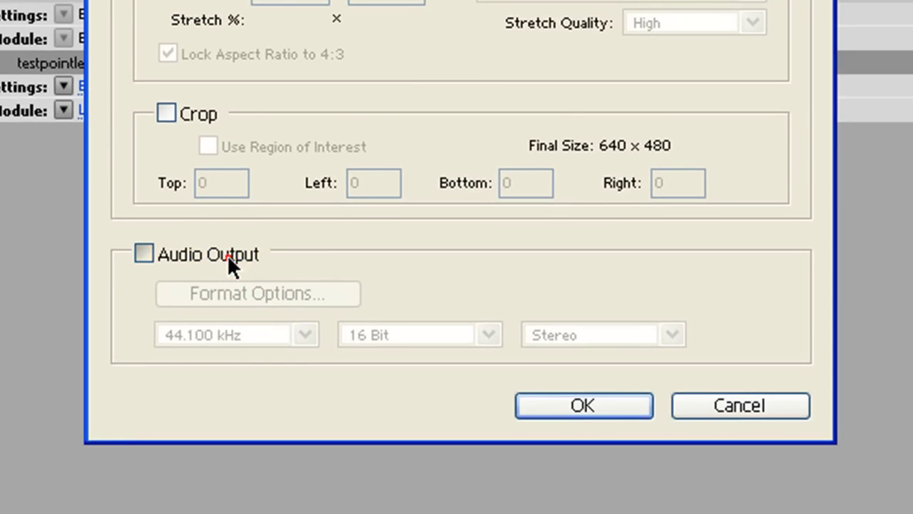
left_click(221, 398)
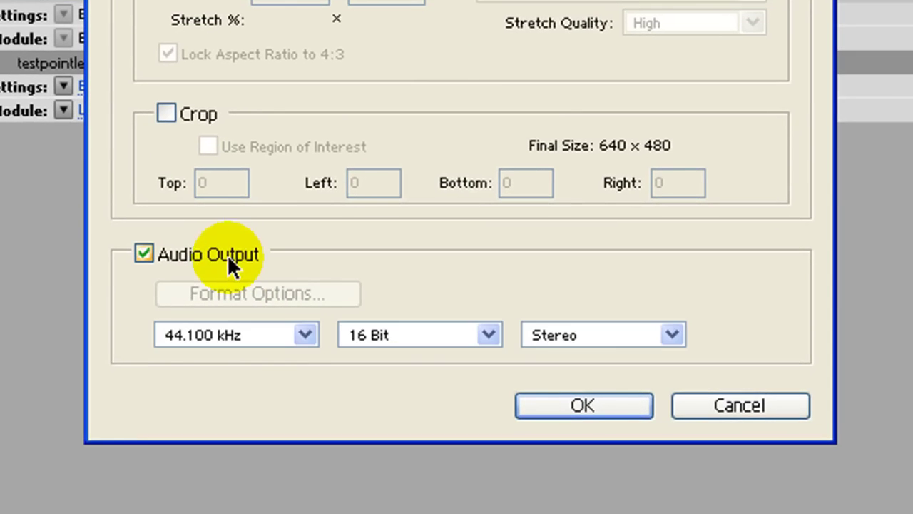
left_click(603, 403)
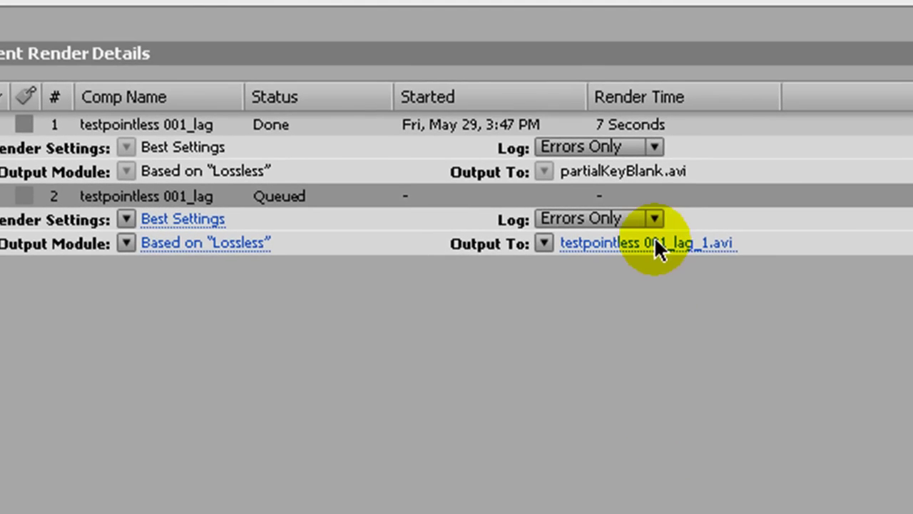
- Name the output finalKey.avi, render it, and close the Date and Time dialog
left_click(654, 236)
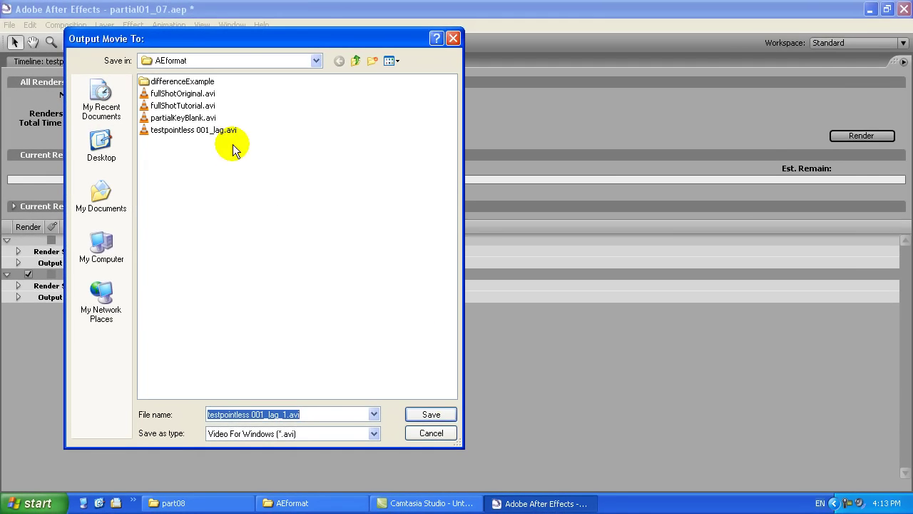
type("finalKey")
left_click(431, 414)
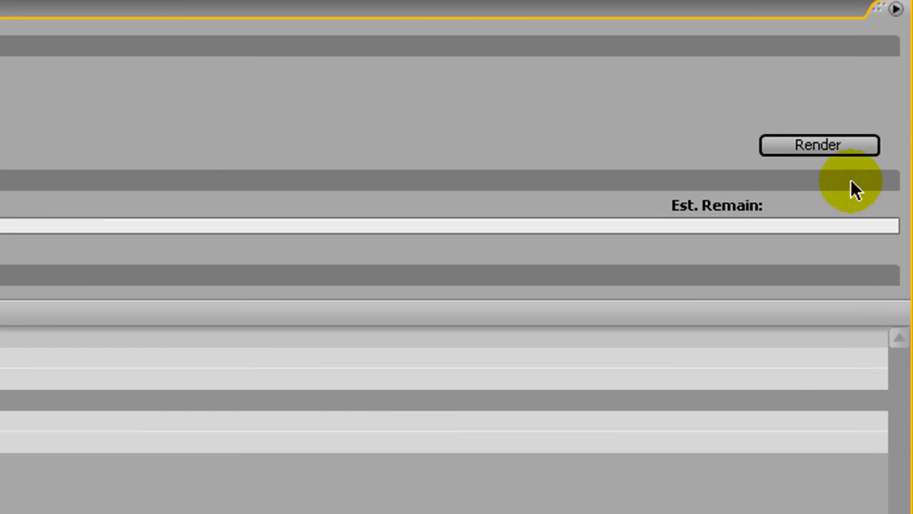
left_click(843, 147)
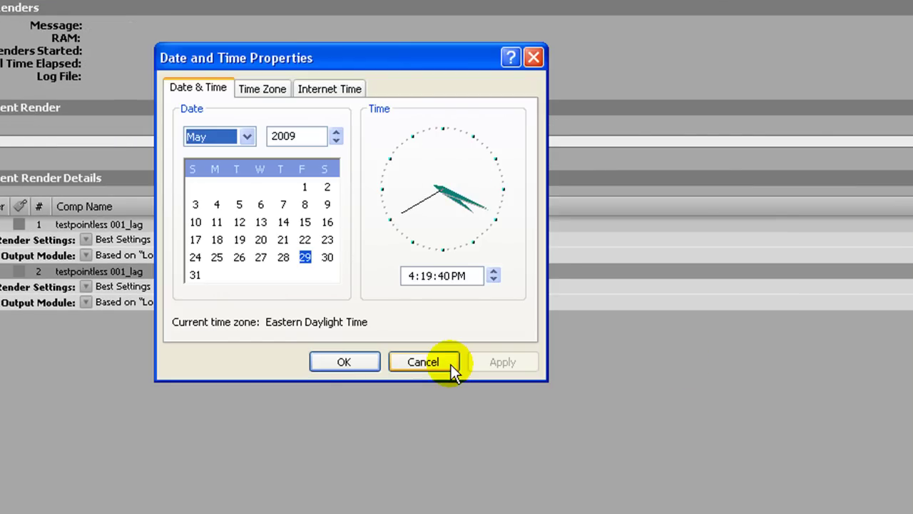
left_click(451, 364)
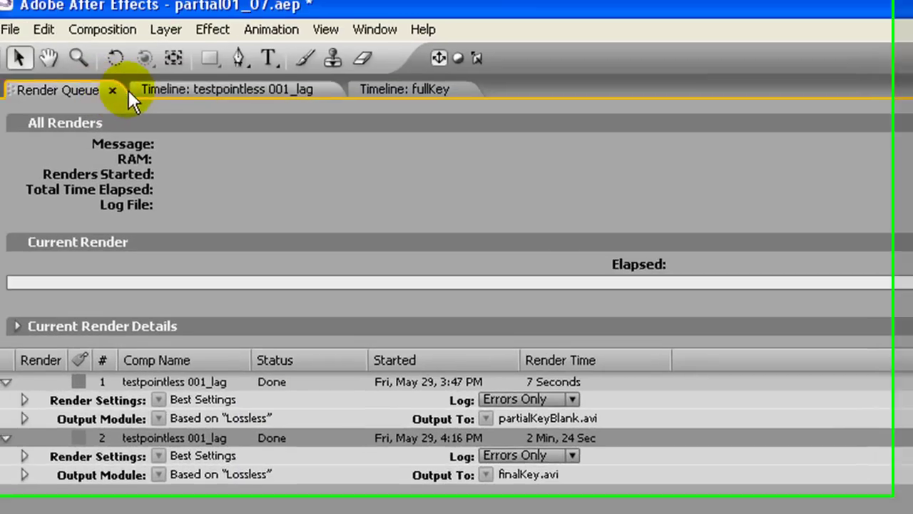
left_click(172, 104)
- Start a new empty project, saving the current project first
left_click(16, 44)
mouse_move(29, 65)
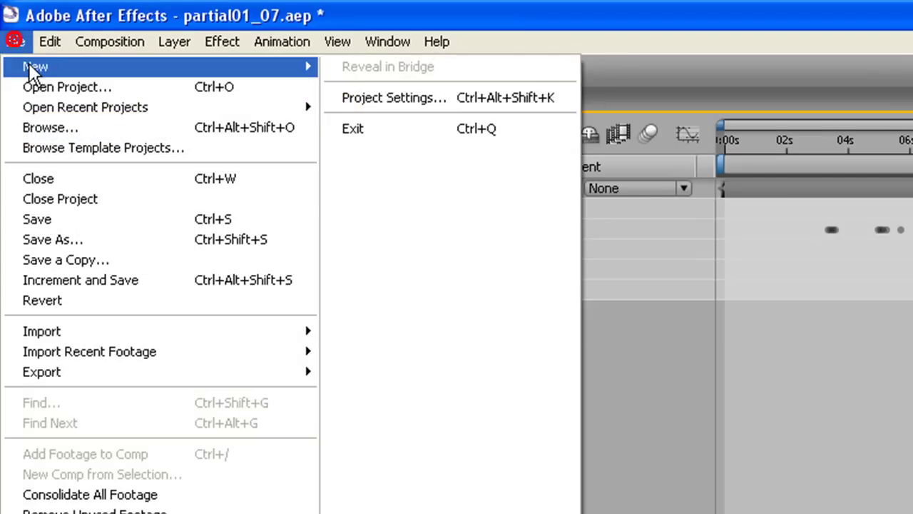
left_click(367, 64)
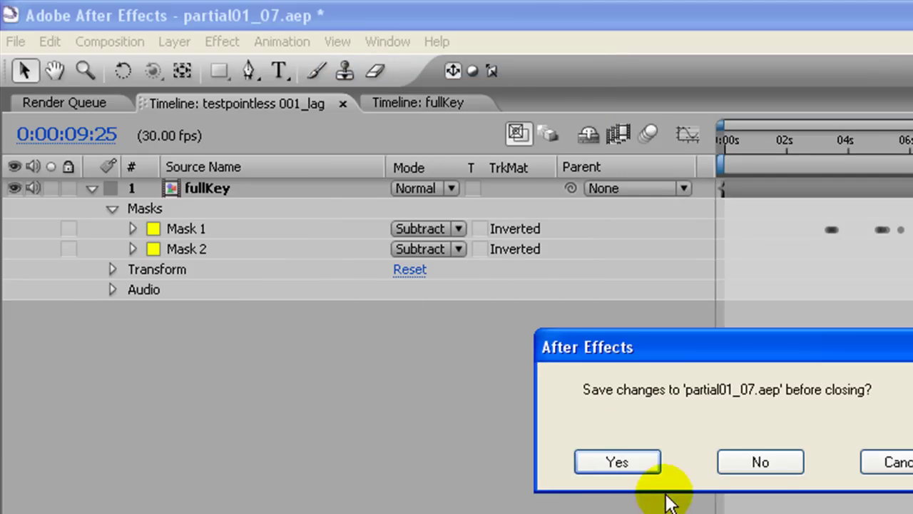
left_click(634, 463)
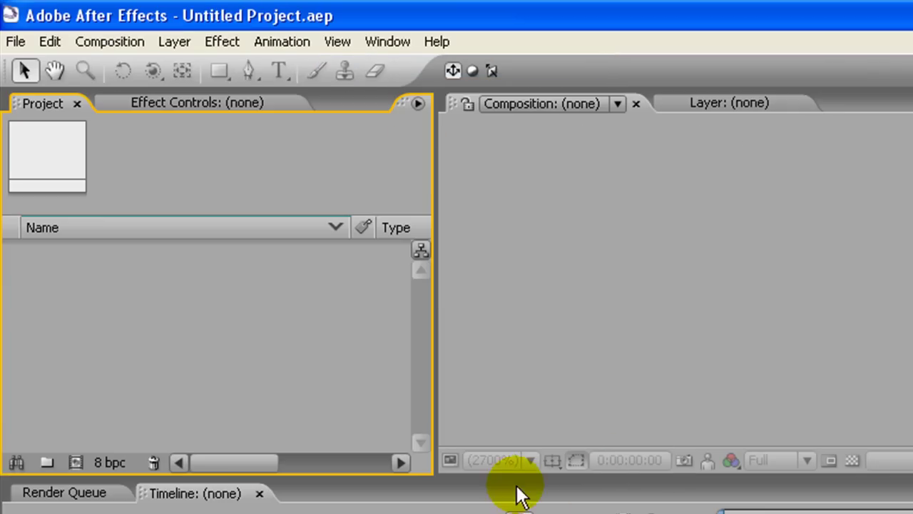
- Import finalKey.avi from the AEformat folder and make a new composition from it
key("alt+Tab")
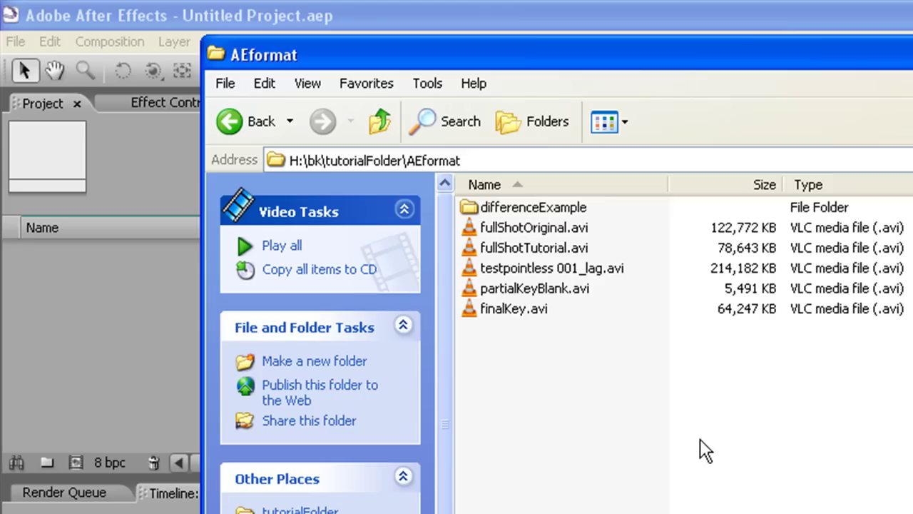
left_click(518, 317)
left_click_drag(527, 312, 155, 343)
left_click(155, 344)
left_click_drag(107, 246, 76, 463)
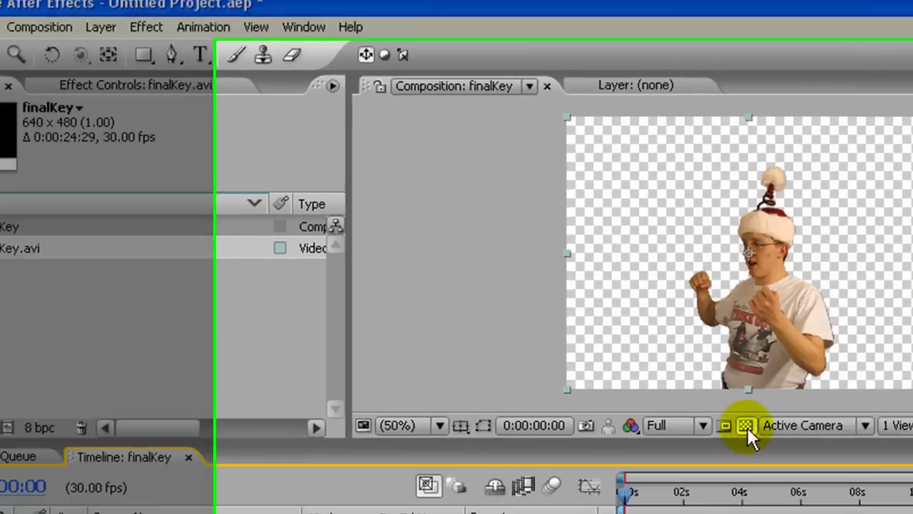
- Keep the transparency grid on, fit the footage to the viewer, and enlarge the viewer
left_click(853, 461)
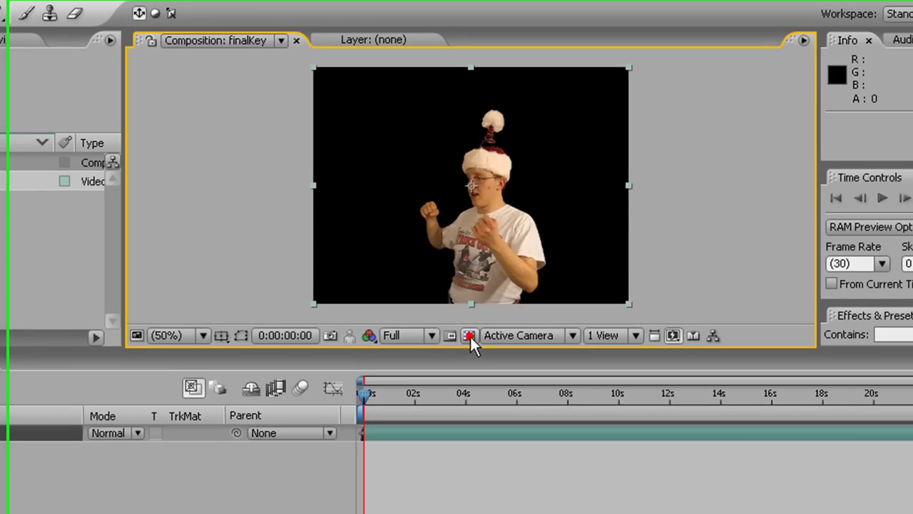
left_click(854, 461)
left_click(191, 331)
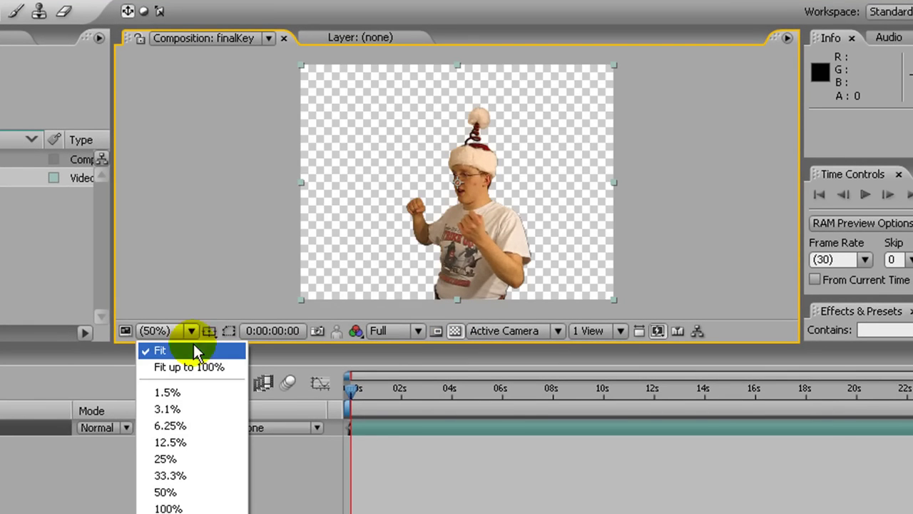
left_click(194, 347)
left_click_drag(356, 351, 562, 504)
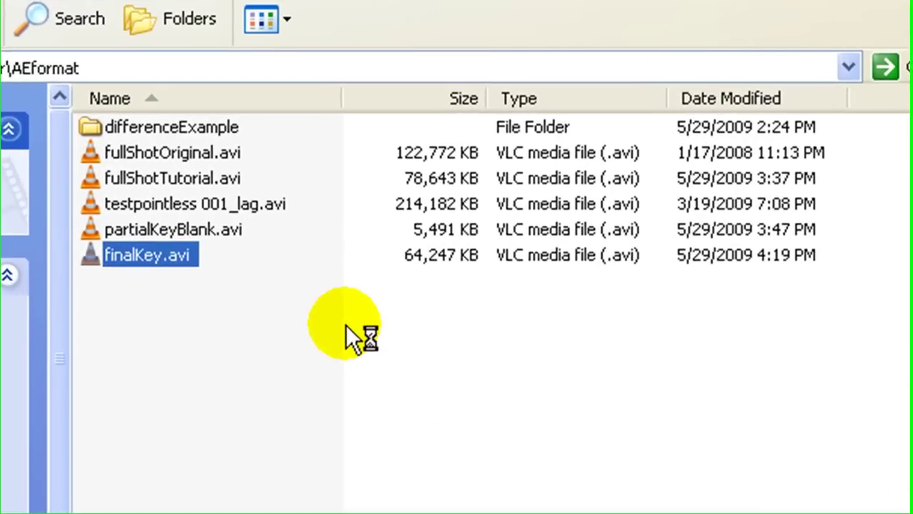
- Go up to the parent folder and open the example folder
key("BackSpace")
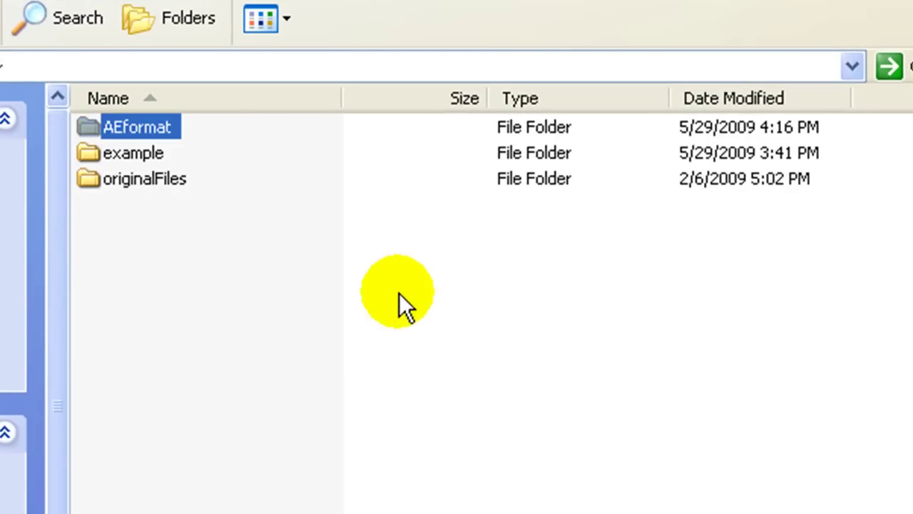
left_click_drag(368, 240, 243, 305)
left_click_drag(247, 368, 256, 362)
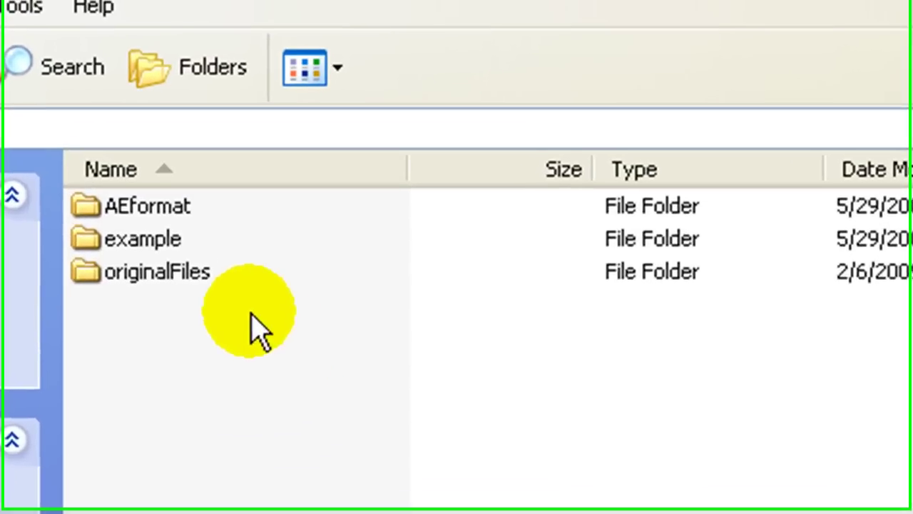
key("e")
key("Return")
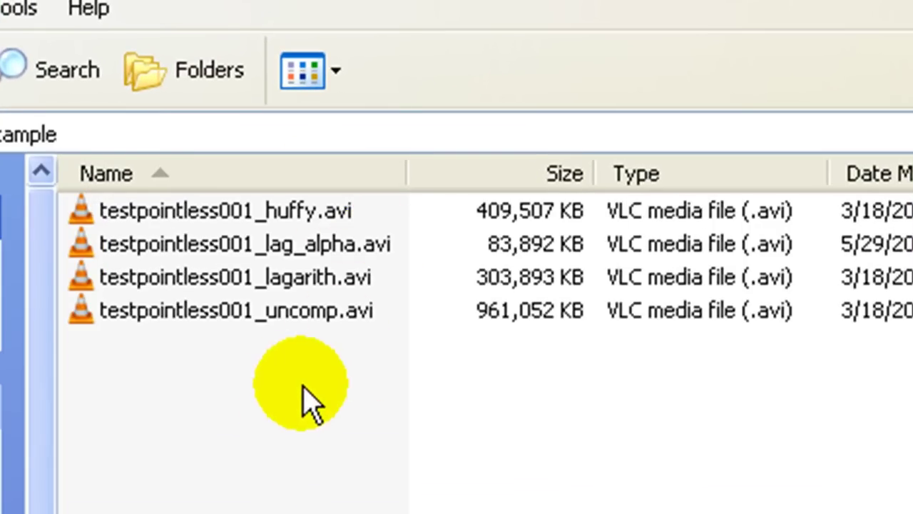
- Check sizes of the lagarith (303,893 KB), lag_alpha (83,892 KB) and uncompressed (961,052 KB) videos
left_click(314, 279)
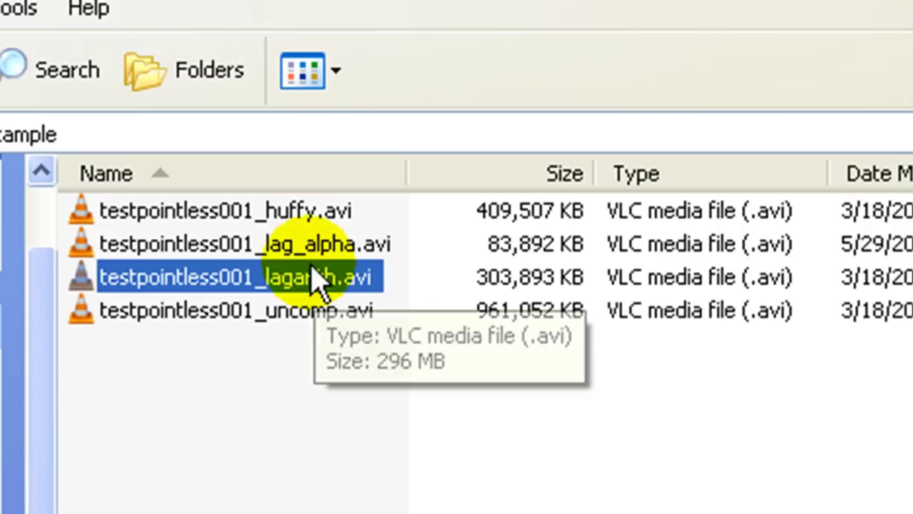
left_click(295, 240)
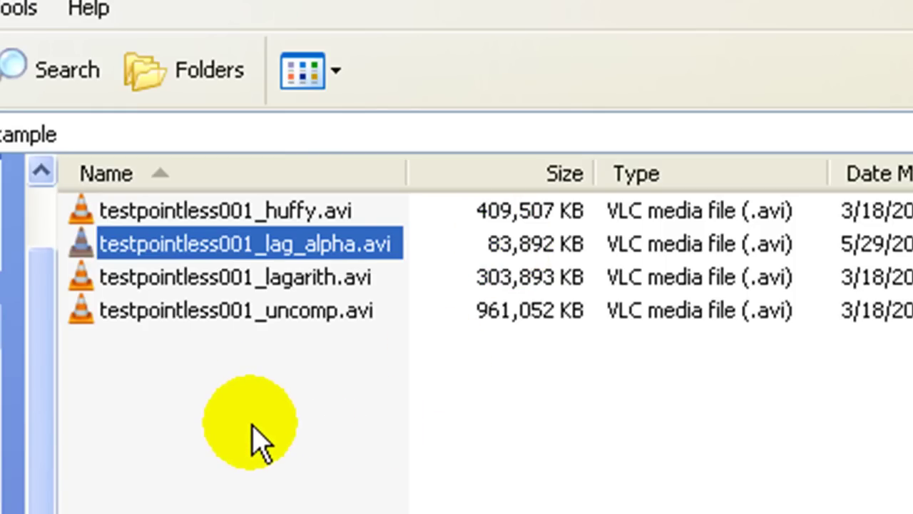
left_click(243, 314)
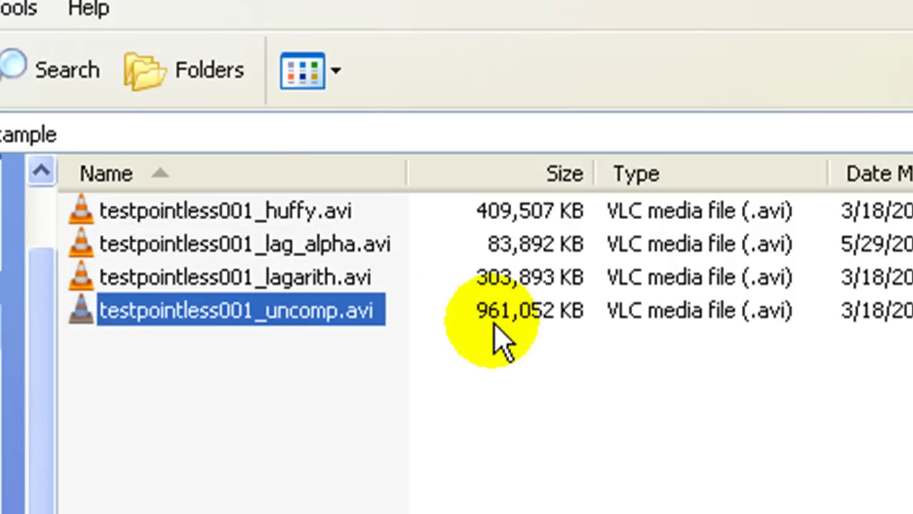
left_click(305, 448)
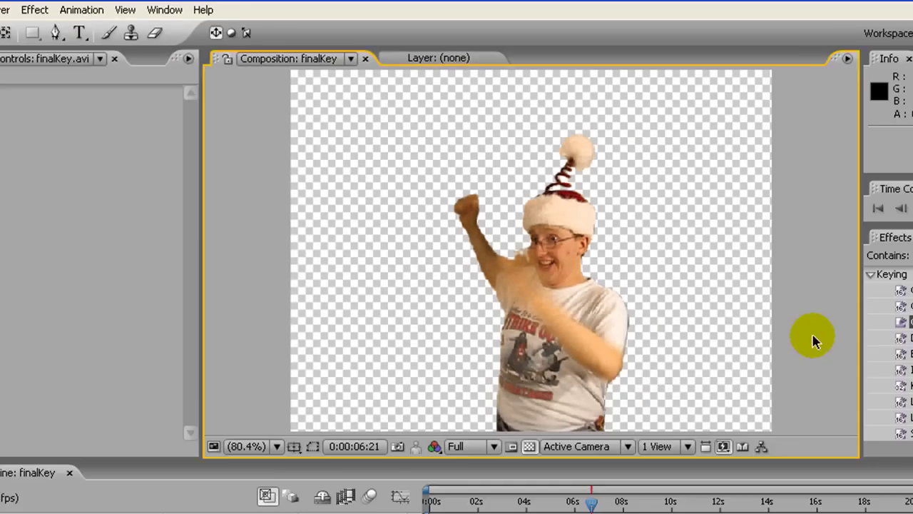